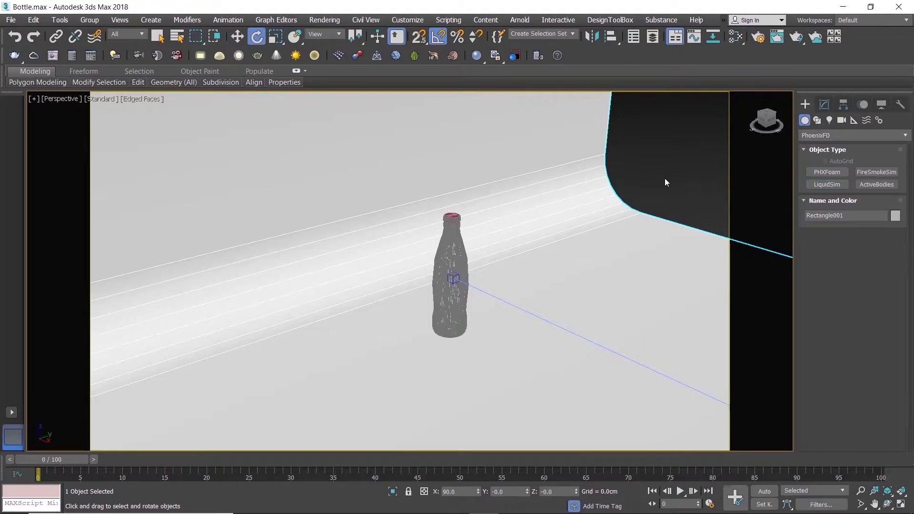
- Isolate the bottle together with its red cap so the rest of the scene is hidden
{"action": "left_click", "coordinate": [440, 281]}
{"action": "scroll", "coordinate": [450, 226], "scroll_direction": "up", "scroll_amount": 8}
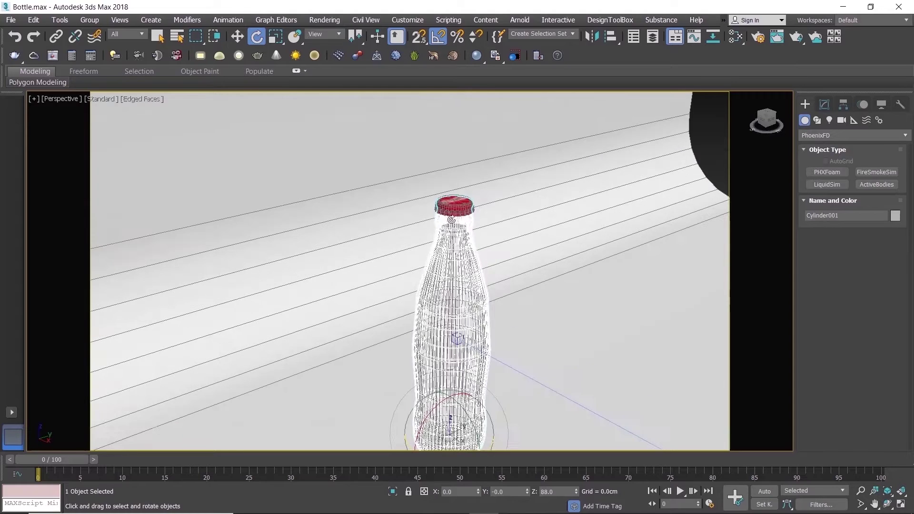
{"action": "left_click", "coordinate": [456, 206], "text": "ctrl"}
{"action": "key", "text": "alt+q"}
{"action": "left_click", "coordinate": [480, 232]}
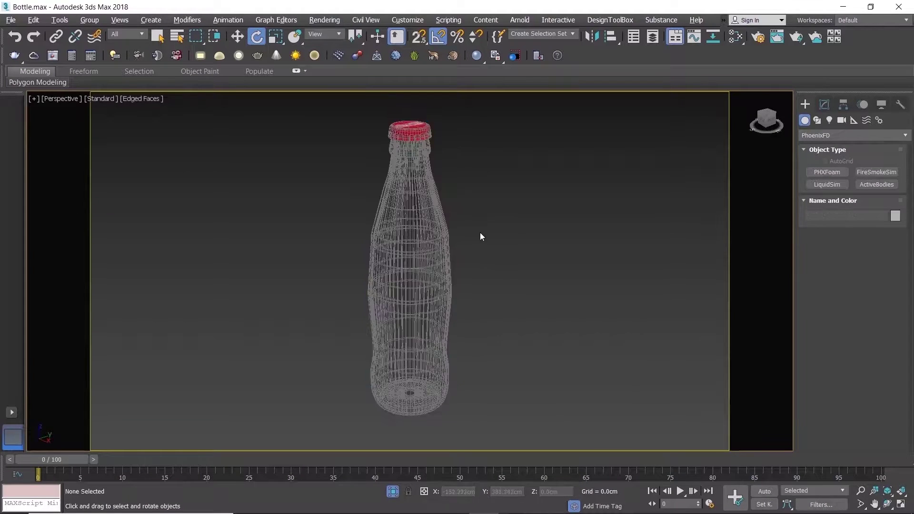
- Create a new VRayMtl material, assign it to the bottle body, and close the material editor
{"action": "scroll", "coordinate": [481, 233], "scroll_direction": "down", "scroll_amount": 5}
{"action": "middle_click_drag", "start_coordinate": [482, 233], "coordinate": [492, 259], "text": "alt"}
{"action": "scroll", "coordinate": [470, 221], "scroll_direction": "up", "scroll_amount": 3}
{"action": "key", "text": "m"}
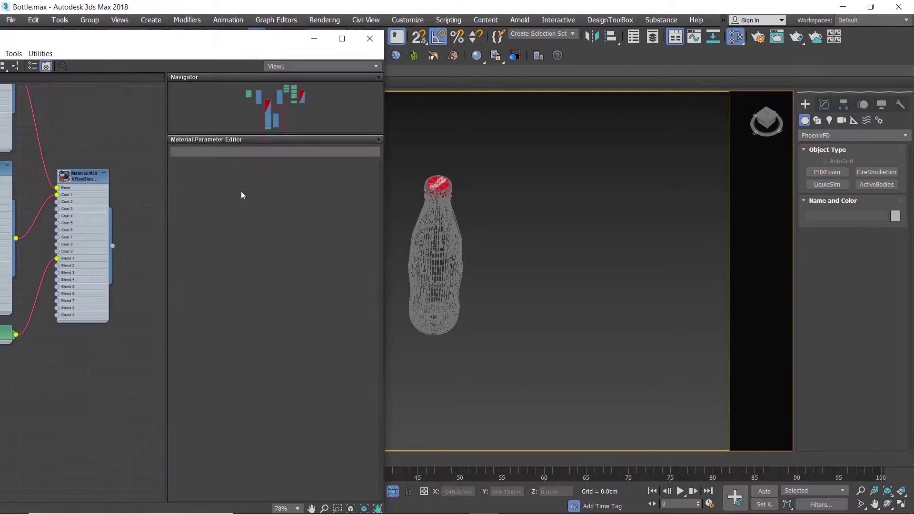
{"action": "middle_click_drag", "start_coordinate": [140, 112], "coordinate": [175, 48]}
{"action": "right_click", "coordinate": [91, 270]}
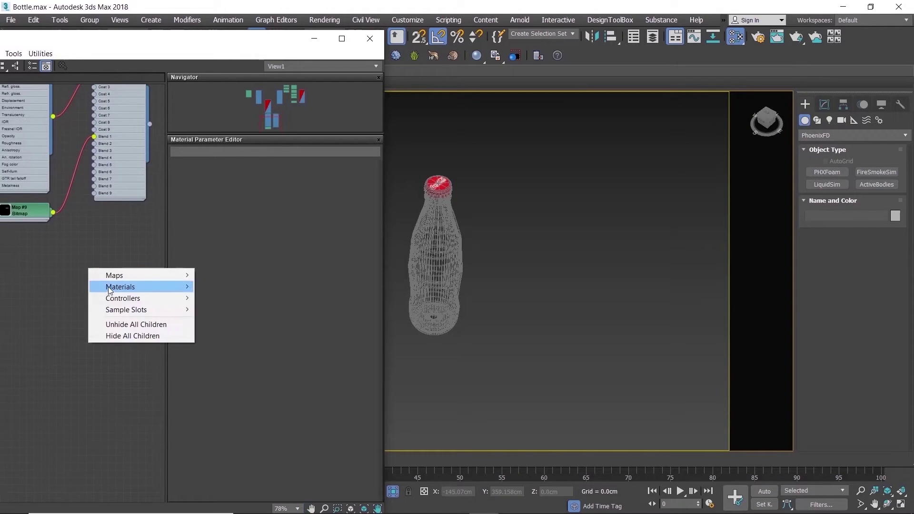
{"action": "mouse_move", "coordinate": [120, 286]}
{"action": "mouse_move", "coordinate": [219, 309]}
{"action": "left_click", "coordinate": [294, 167]}
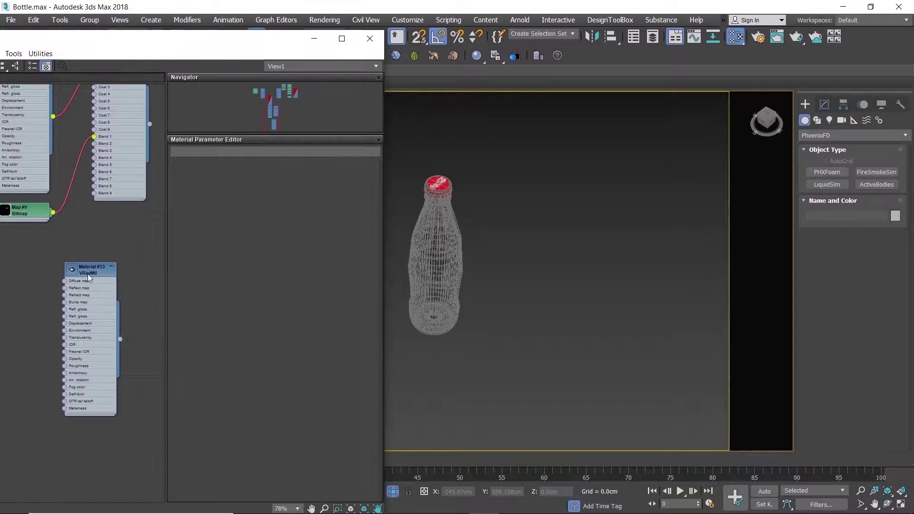
{"action": "left_click_drag", "start_coordinate": [114, 332], "coordinate": [433, 267]}
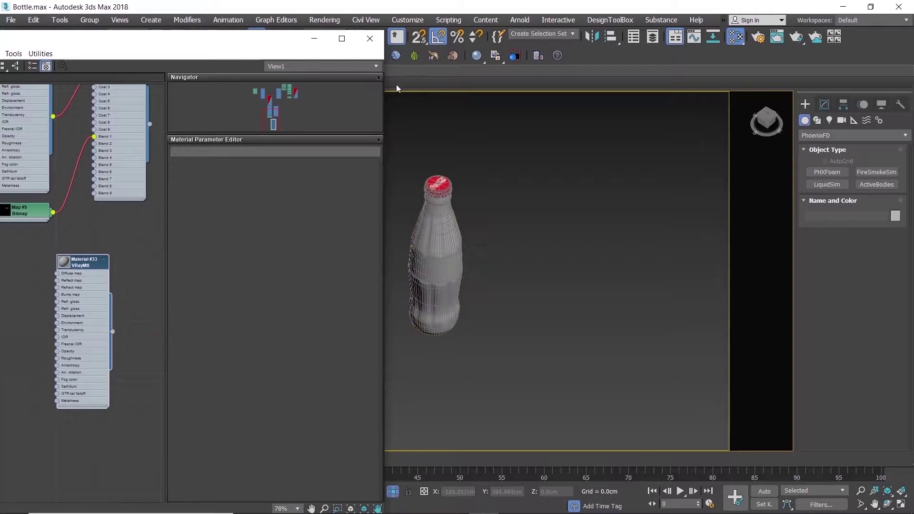
{"action": "left_click", "coordinate": [370, 38]}
- Create a PhoenixFD LiquidSim container enclosing the bottle, about 26 by 28 cm at the base and 42 cm high
{"action": "scroll", "coordinate": [440, 184], "scroll_direction": "up", "scroll_amount": 3}
{"action": "scroll", "coordinate": [486, 230], "scroll_direction": "down", "scroll_amount": 5}
{"action": "mouse_move", "coordinate": [485, 240]}
{"action": "middle_mouse_down", "text": "alt"}
{"action": "mouse_move", "coordinate": [481, 227]}
{"action": "mouse_move", "coordinate": [494, 246]}
{"action": "mouse_move", "coordinate": [502, 240]}
{"action": "middle_mouse_up", "text": "alt"}
{"action": "scroll", "coordinate": [487, 243], "scroll_direction": "up", "scroll_amount": 4}
{"action": "scroll", "coordinate": [502, 240], "scroll_direction": "down", "scroll_amount": 2}
{"action": "left_click", "coordinate": [842, 185]}
{"action": "scroll", "coordinate": [516, 277], "scroll_direction": "down", "scroll_amount": 5}
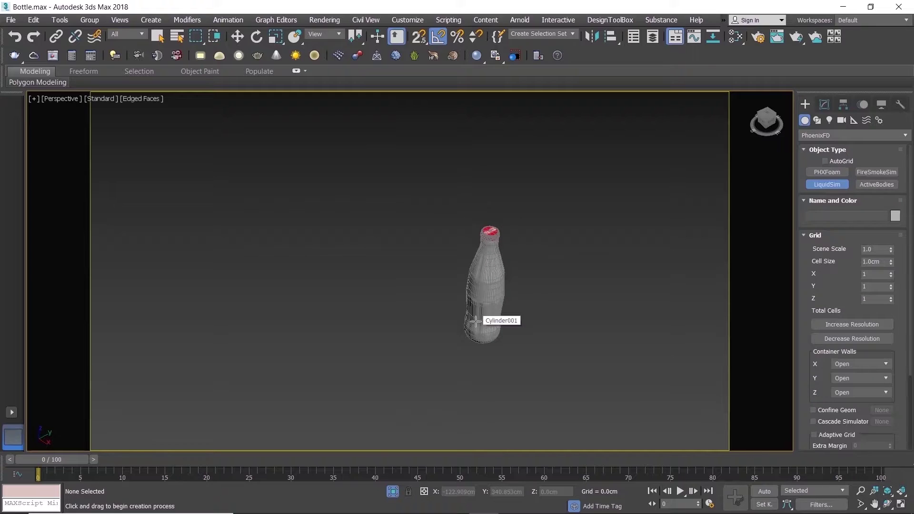
{"action": "left_click_drag", "start_coordinate": [408, 332], "coordinate": [567, 330]}
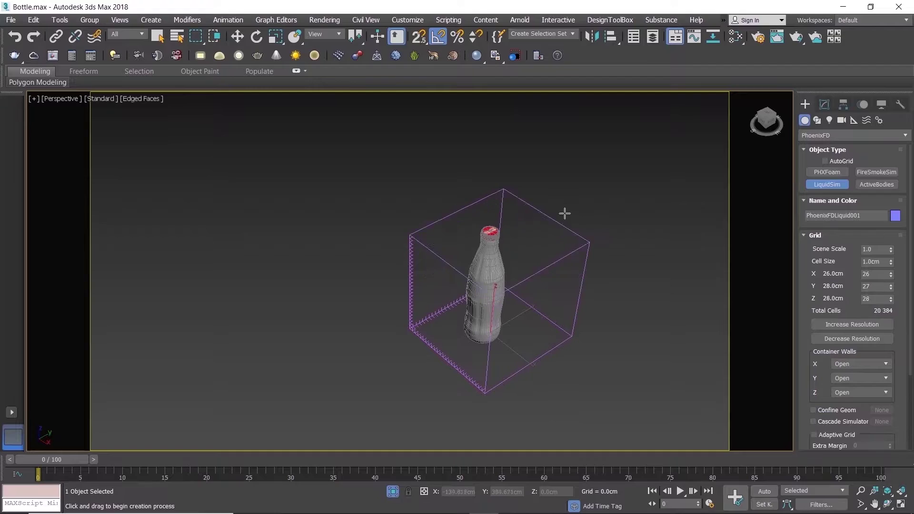
- Set the liquid container's grid size to 20 in X, 20 in Y and 45 in Z
{"action": "type", "text": "20"}
{"action": "key", "text": "Tab"}
{"action": "type", "text": "20"}
{"action": "key", "text": "Return"}
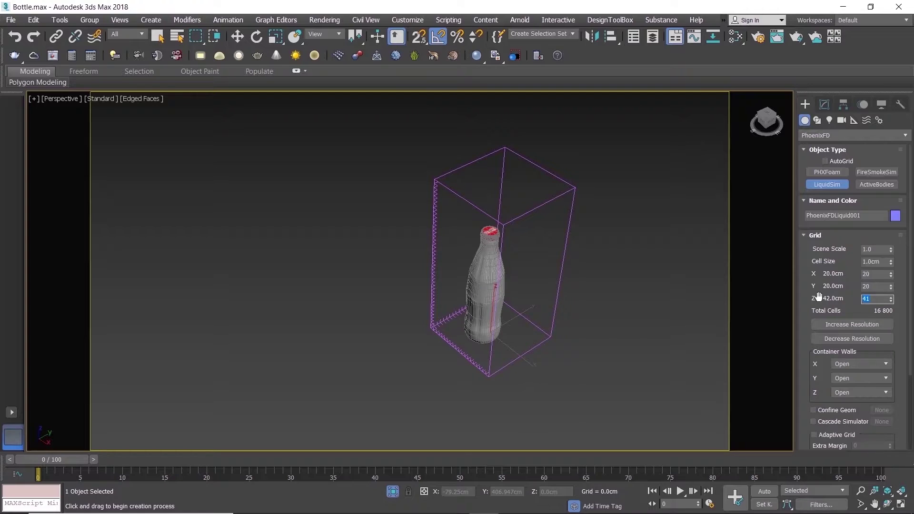
{"action": "type", "text": "45"}
{"action": "key", "text": "Return"}
- Lower the liquid container in the Front view so its floor sits below the bottle's base, at Z about -3.45 cm
{"action": "key", "text": "e"}
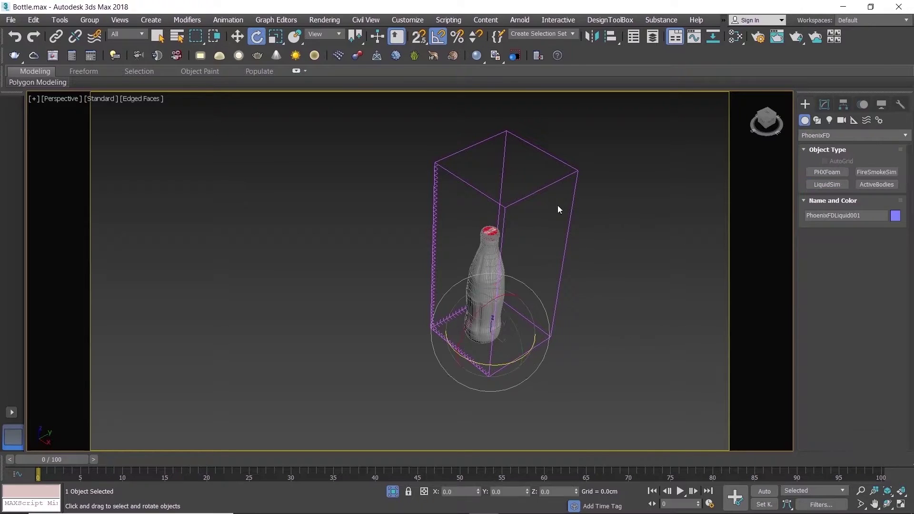
{"action": "left_click_drag", "start_coordinate": [601, 186], "coordinate": [605, 185]}
{"action": "key", "text": "alt+w"}
{"action": "middle_click", "coordinate": [603, 187]}
{"action": "key", "text": "alt+w"}
{"action": "scroll", "coordinate": [585, 209], "scroll_direction": "down", "scroll_amount": 6}
{"action": "scroll", "coordinate": [537, 246], "scroll_direction": "up", "scroll_amount": 2}
{"action": "key", "text": "w"}
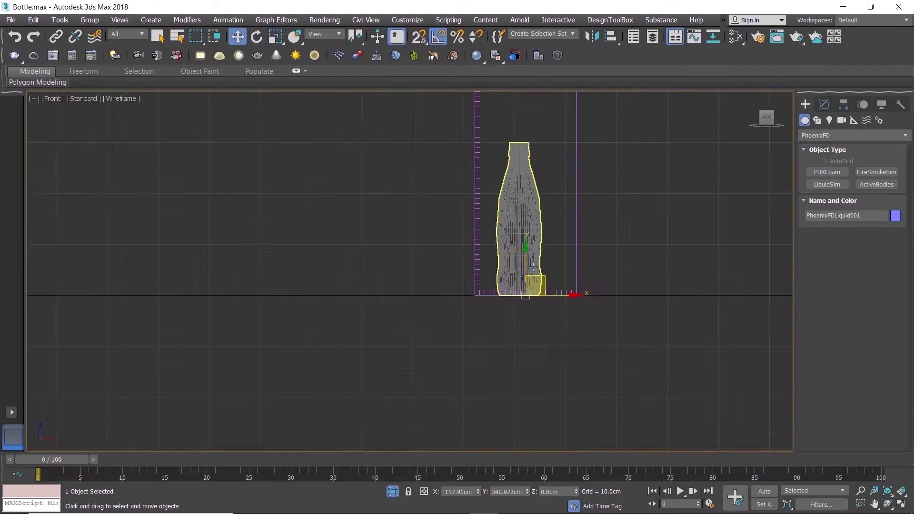
{"action": "left_click_drag", "start_coordinate": [526, 258], "coordinate": [525, 275]}
{"action": "scroll", "coordinate": [523, 304], "scroll_direction": "up", "scroll_amount": 2}
{"action": "scroll", "coordinate": [523, 304], "scroll_direction": "down", "scroll_amount": 2}
{"action": "key", "text": "alt+w"}
{"action": "middle_click", "coordinate": [627, 360]}
{"action": "key", "text": "alt+w"}
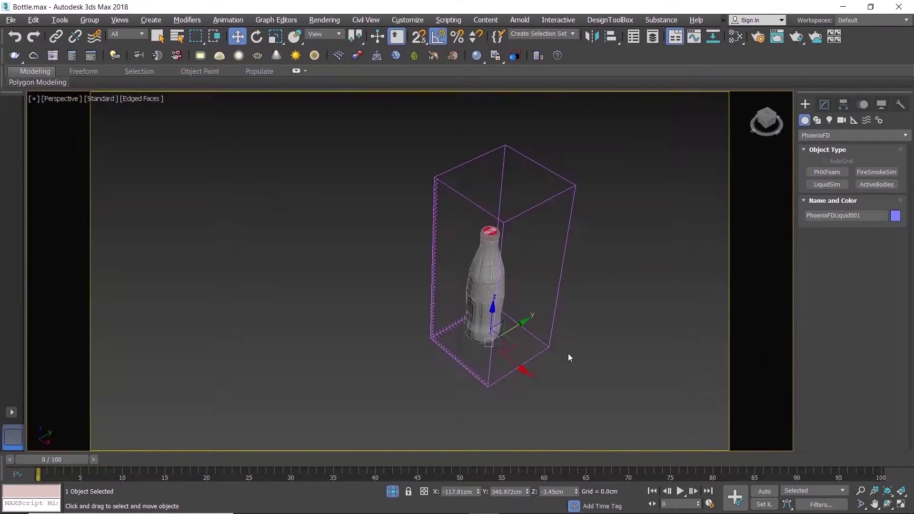
- Align the centre of the liquid container to the bottle in X and Y position only
{"action": "left_click", "coordinate": [611, 36]}
{"action": "left_click", "coordinate": [491, 283]}
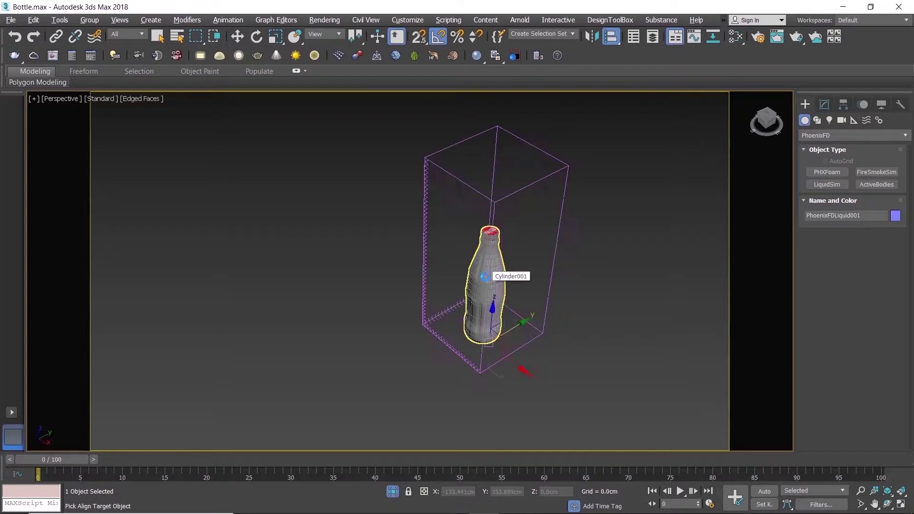
{"action": "left_click", "coordinate": [492, 187]}
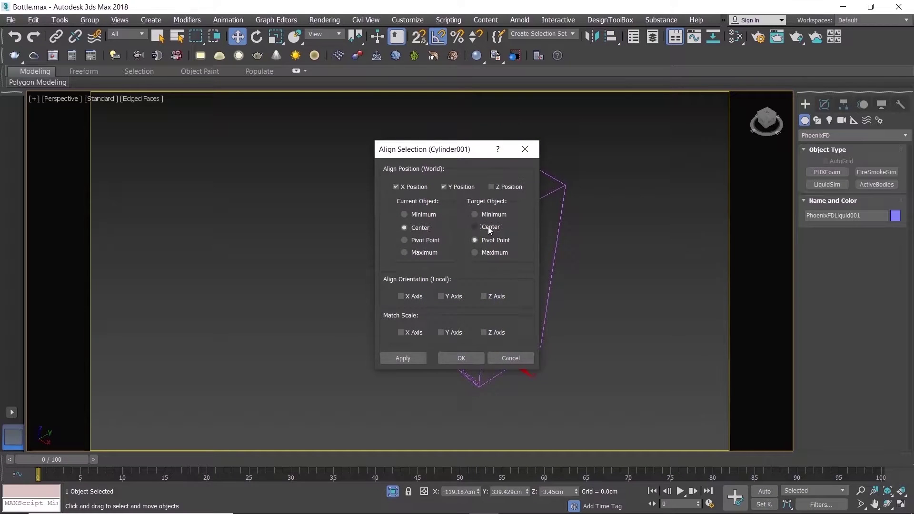
{"action": "left_click", "coordinate": [461, 358]}
- Raise the liquid container slightly in the Front view to a Z position of about -3.11 cm, ending in the Perspective view
{"action": "key", "text": "alt+w"}
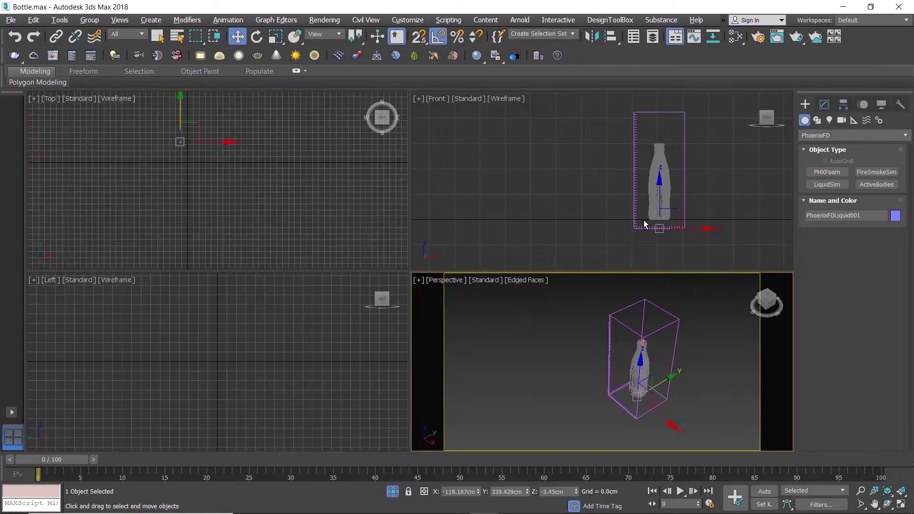
{"action": "middle_click", "coordinate": [643, 220]}
{"action": "key", "text": "alt+w"}
{"action": "left_click_drag", "start_coordinate": [512, 359], "coordinate": [514, 360]}
{"action": "left_click", "coordinate": [623, 298]}
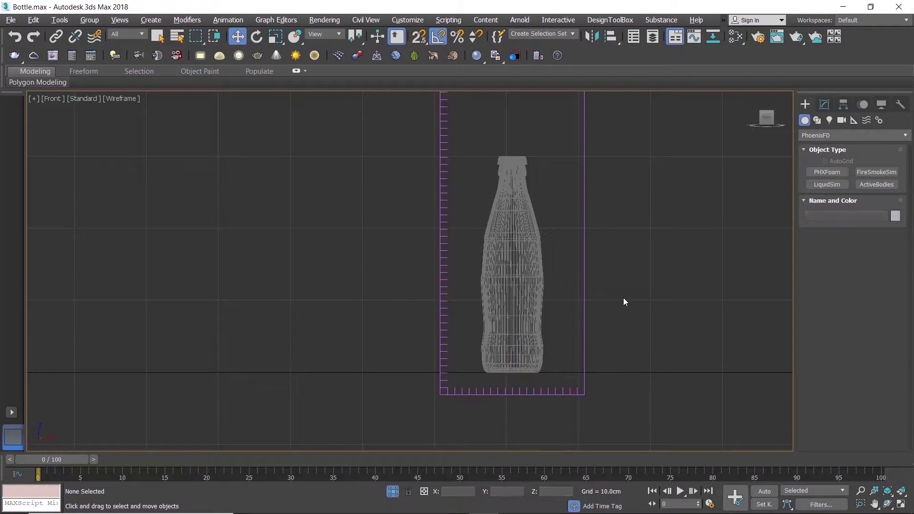
{"action": "left_click", "coordinate": [583, 291]}
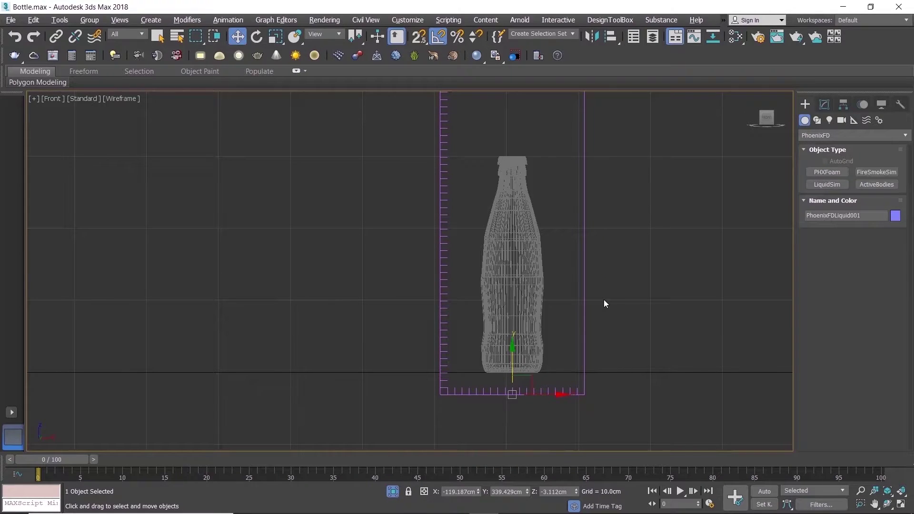
{"action": "key", "text": "alt+w"}
{"action": "middle_click", "coordinate": [592, 315]}
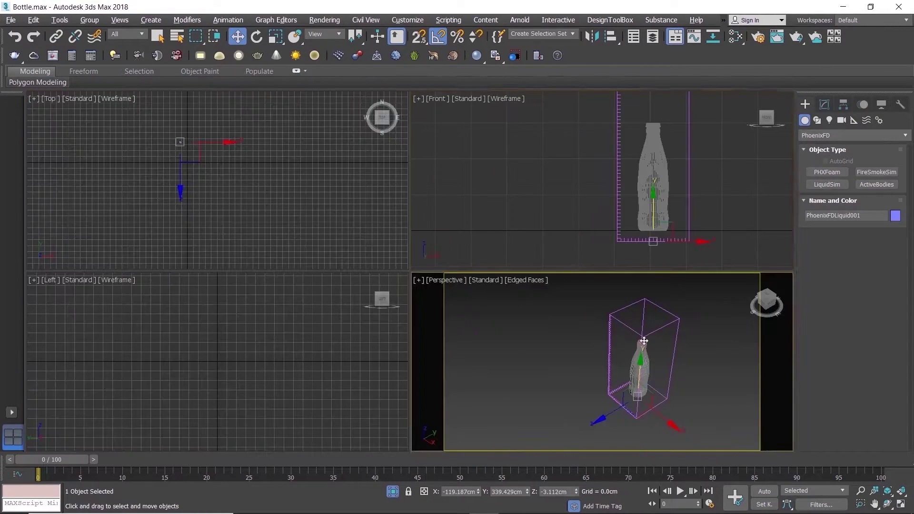
{"action": "key", "text": "alt+w"}
{"action": "scroll", "coordinate": [541, 268], "scroll_direction": "up", "scroll_amount": 5}
{"action": "left_click_drag", "start_coordinate": [572, 256], "coordinate": [572, 256]}
- Examine the liquid container's Simulation and Grid parameters
{"action": "left_click", "coordinate": [823, 105]}
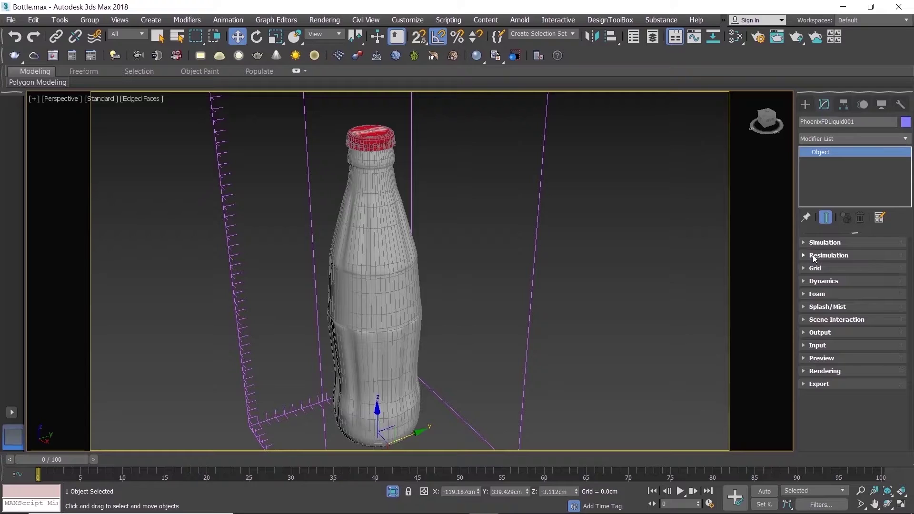
{"action": "left_click", "coordinate": [817, 244]}
{"action": "scroll", "coordinate": [830, 253], "scroll_direction": "up", "scroll_amount": 3}
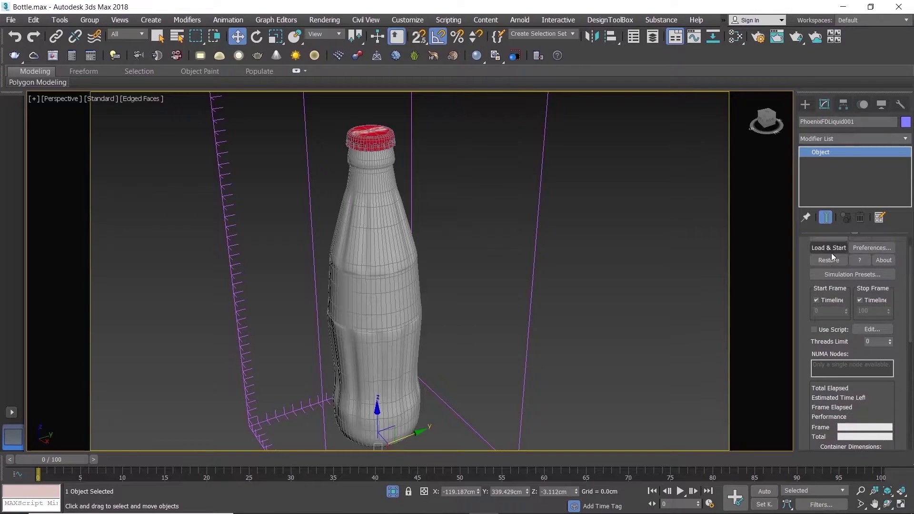
{"action": "left_click", "coordinate": [813, 245]}
{"action": "left_click", "coordinate": [817, 269]}
{"action": "left_click_drag", "start_coordinate": [910, 299], "coordinate": [906, 278]}
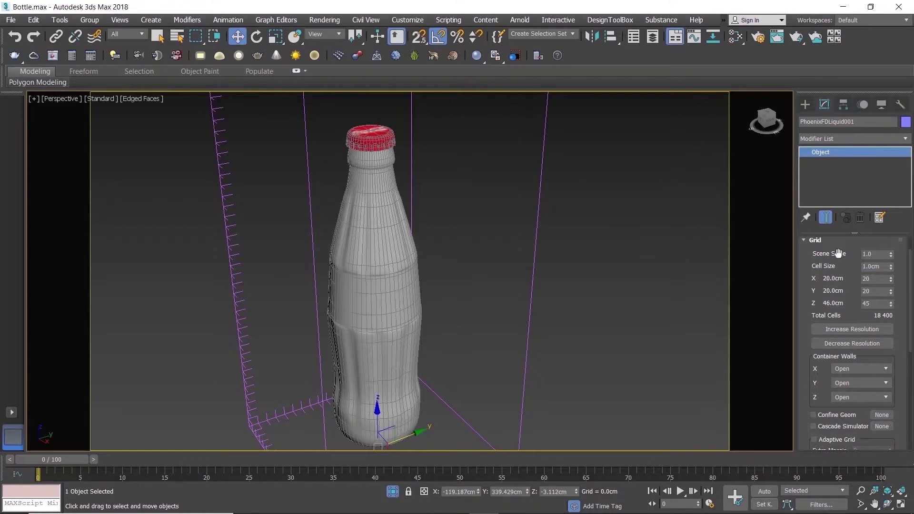
{"action": "left_click", "coordinate": [824, 240]}
{"action": "left_click_drag", "start_coordinate": [488, 167], "coordinate": [541, 198]}
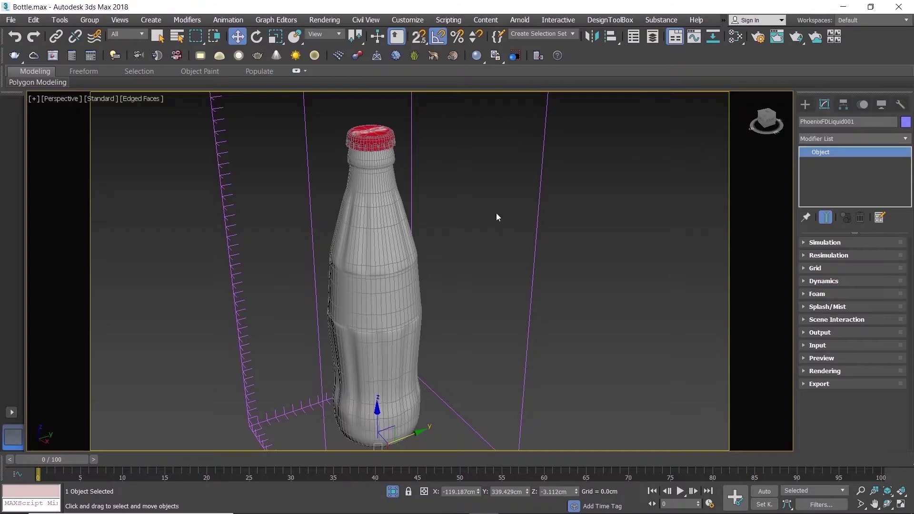
{"action": "scroll", "coordinate": [496, 213], "scroll_direction": "down", "scroll_amount": 3}
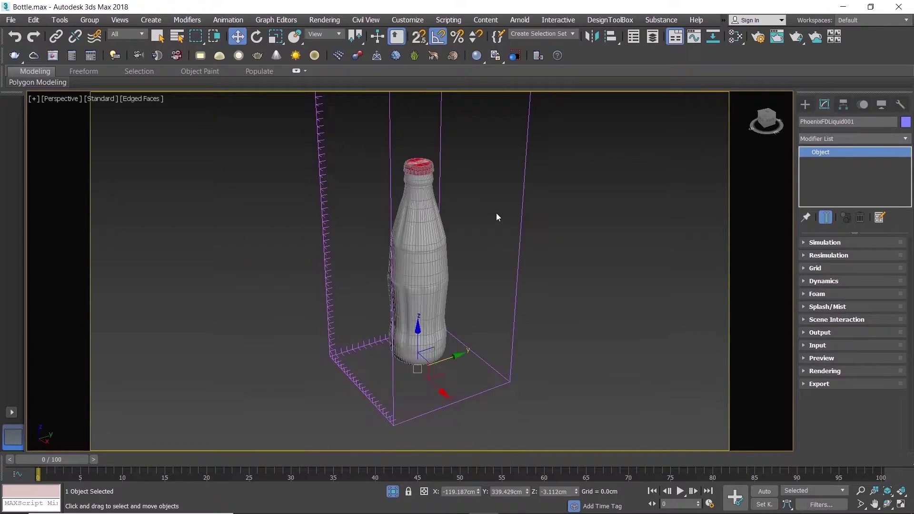
{"action": "left_click", "coordinate": [586, 235]}
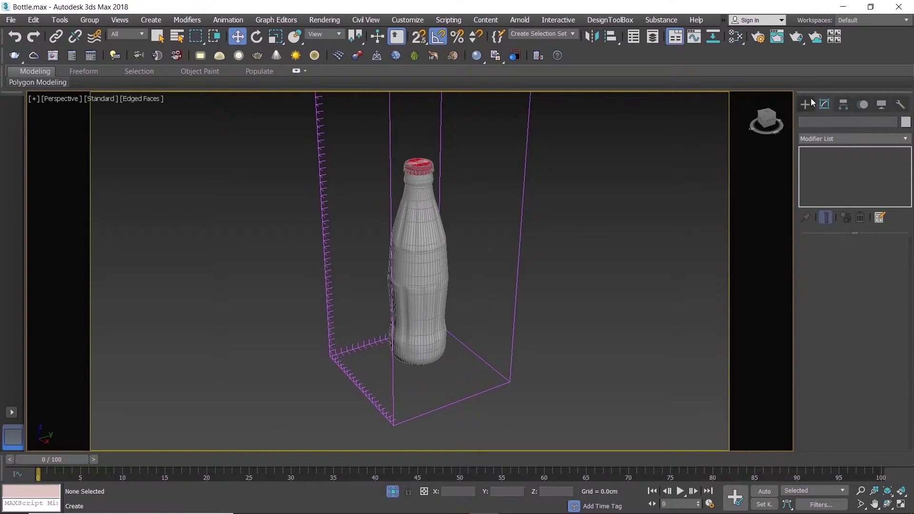
- Create a standard cylinder beside the liquid container, with a radius of about 1 cm and a height of about 3.7 cm
{"action": "left_click", "coordinate": [804, 104]}
{"action": "left_click", "coordinate": [821, 136]}
{"action": "left_click", "coordinate": [821, 157]}
{"action": "left_click", "coordinate": [819, 139]}
{"action": "left_click", "coordinate": [819, 148]}
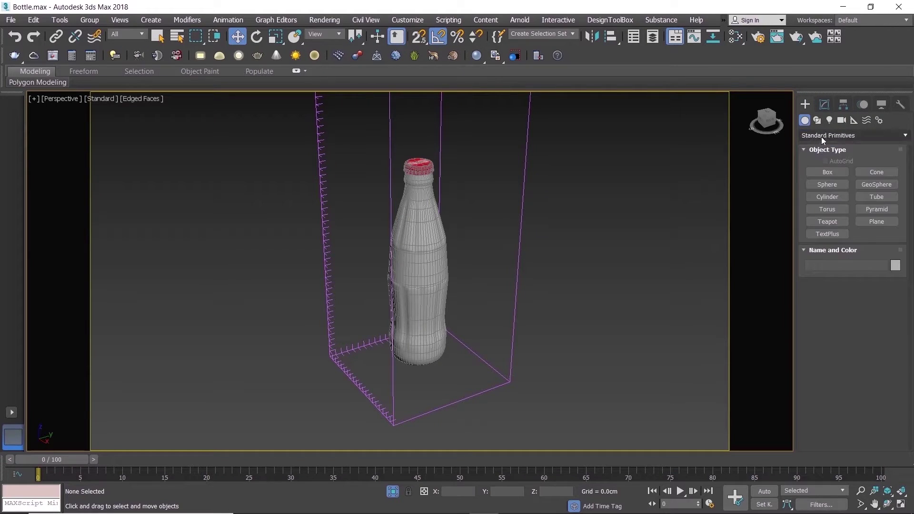
{"action": "left_click", "coordinate": [827, 196]}
{"action": "scroll", "coordinate": [473, 373], "scroll_direction": "up", "scroll_amount": 5}
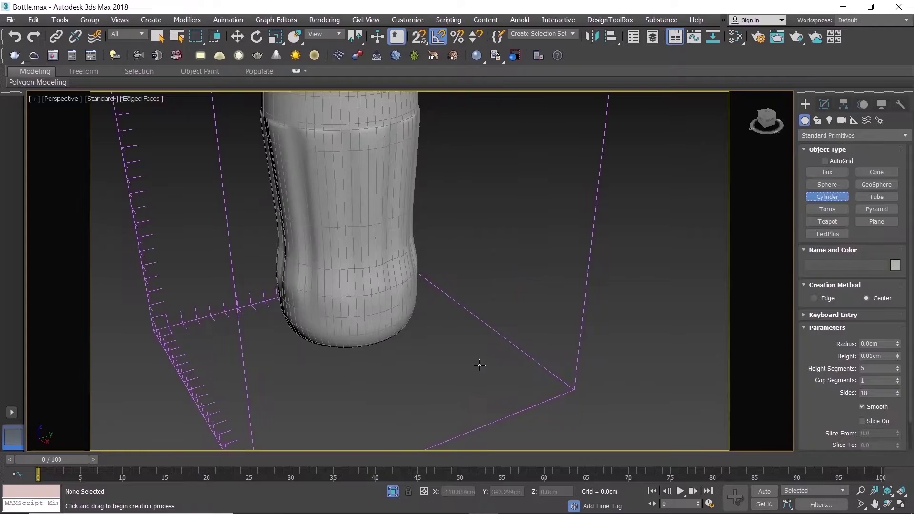
{"action": "left_click_drag", "start_coordinate": [536, 315], "coordinate": [556, 313]}
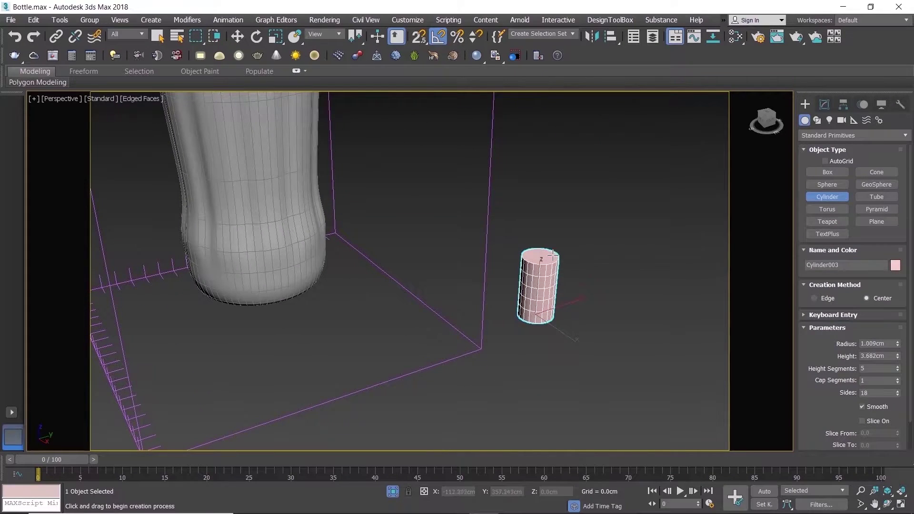
- Set the new cylinder's radius to 0.1 cm and its height to 0.5 cm
{"action": "type", "text": "0.1"}
{"action": "key", "text": "Return"}
{"action": "double_click", "coordinate": [871, 354]}
{"action": "type", "text": "0.5"}
{"action": "key", "text": "Return"}
{"action": "key", "text": "z"}
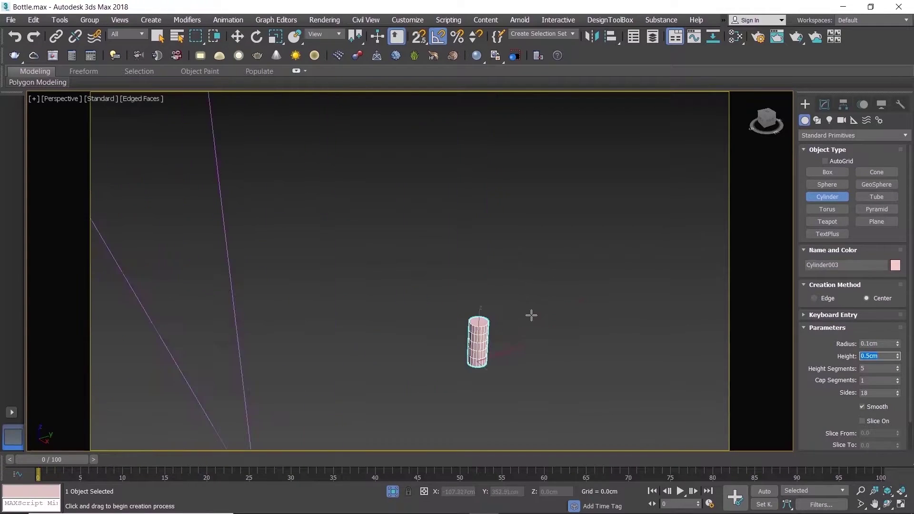
{"action": "right_click", "coordinate": [522, 292]}
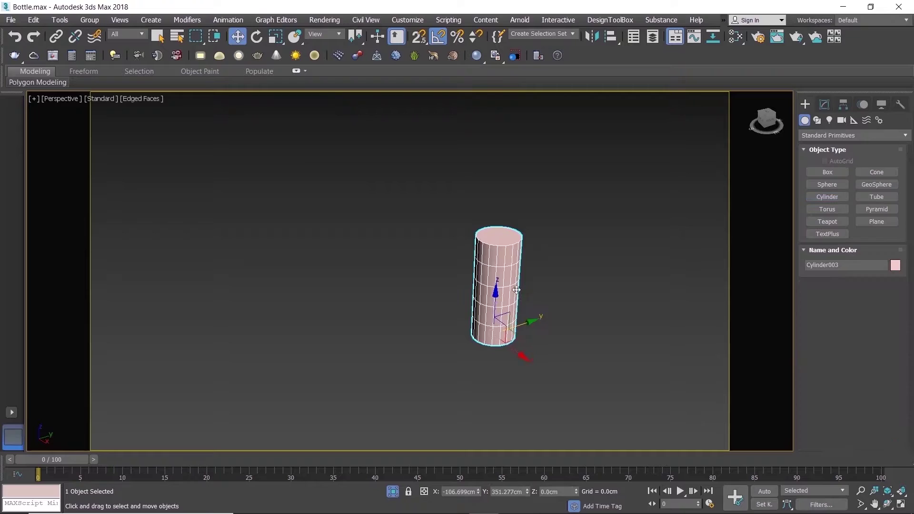
- Convert the small cylinder to an Editable Poly
{"action": "right_click", "coordinate": [519, 291]}
{"action": "mouse_move", "coordinate": [571, 415]}
{"action": "left_click", "coordinate": [687, 431]}
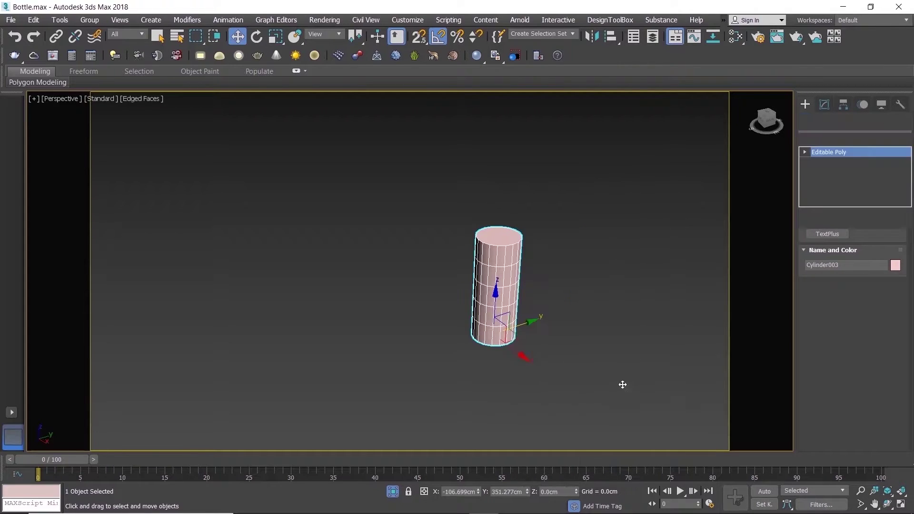
- Assign material ID 6 to the polygon on the underside of the small cylinder
{"action": "middle_click_drag", "start_coordinate": [499, 256], "coordinate": [494, 315], "text": "alt"}
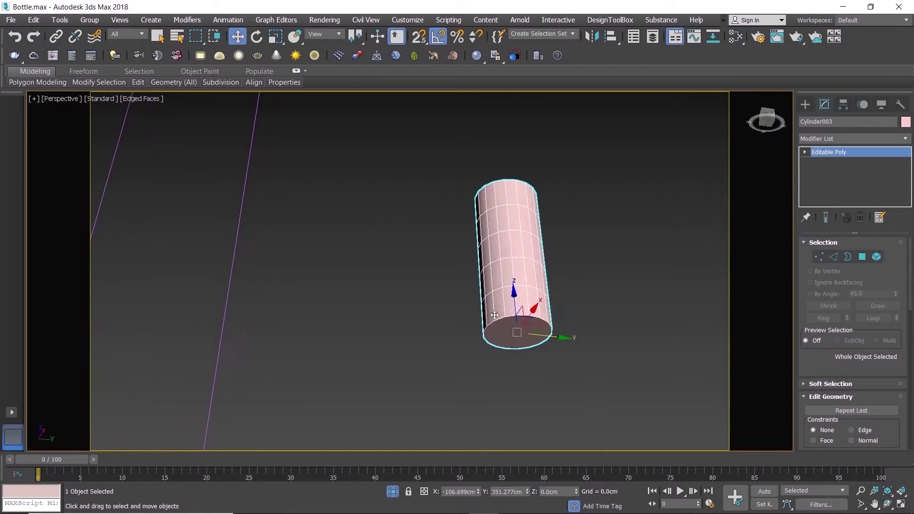
{"action": "left_click", "coordinate": [862, 256]}
{"action": "left_click", "coordinate": [514, 330]}
{"action": "left_click_drag", "start_coordinate": [908, 281], "coordinate": [910, 376]}
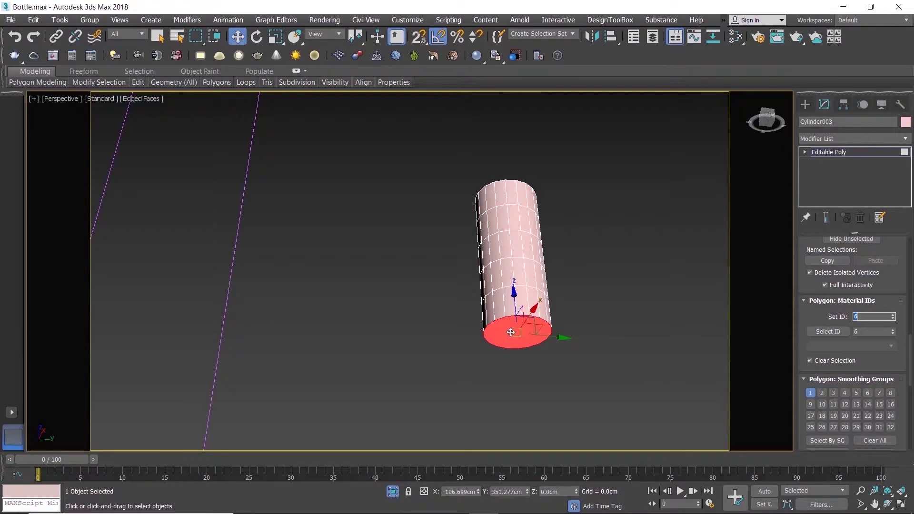
- Invert the polygon selection, assign material ID 5 to the small cylinder's remaining faces, and leave polygon editing
{"action": "key", "text": "ctrl+i"}
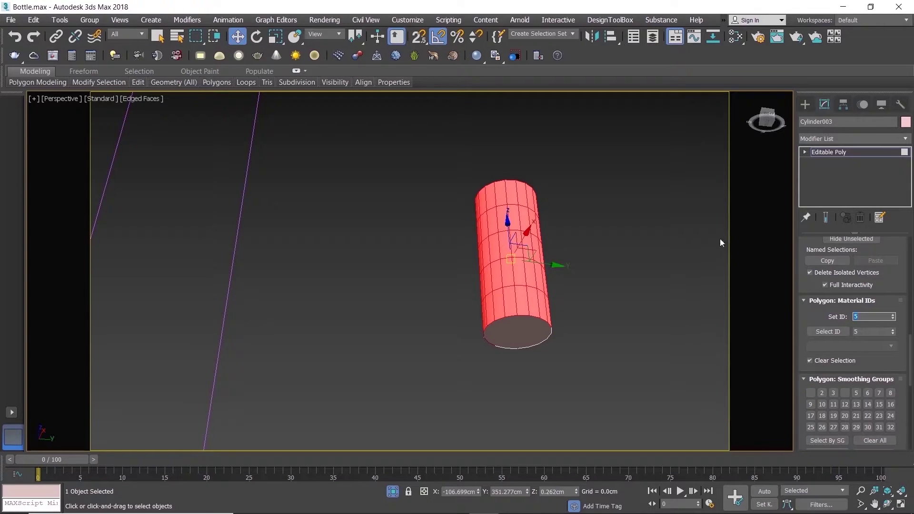
{"action": "left_click", "coordinate": [575, 268]}
{"action": "left_click_drag", "start_coordinate": [911, 351], "coordinate": [911, 251]}
{"action": "left_click", "coordinate": [862, 257]}
- Move the small cylinder in the top view to beside the bottle's centre, inside the simulation box
{"action": "middle_click_drag", "start_coordinate": [514, 259], "coordinate": [537, 318], "text": "alt"}
{"action": "scroll", "coordinate": [531, 306], "scroll_direction": "down", "scroll_amount": 5}
{"action": "scroll", "coordinate": [536, 318], "scroll_direction": "down", "scroll_amount": 4}
{"action": "scroll", "coordinate": [538, 316], "scroll_direction": "up", "scroll_amount": 3}
{"action": "key", "text": "alt+w"}
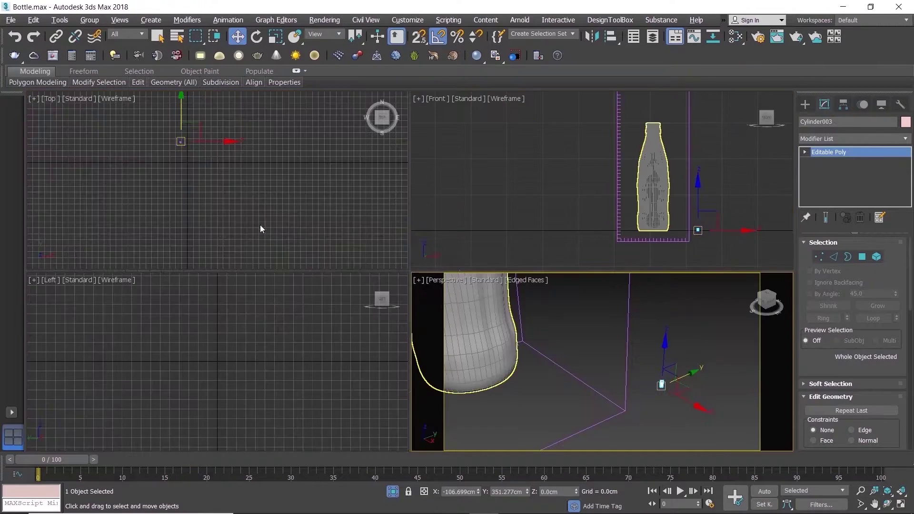
{"action": "key", "text": "alt+w"}
{"action": "scroll", "coordinate": [380, 229], "scroll_direction": "down", "scroll_amount": 4}
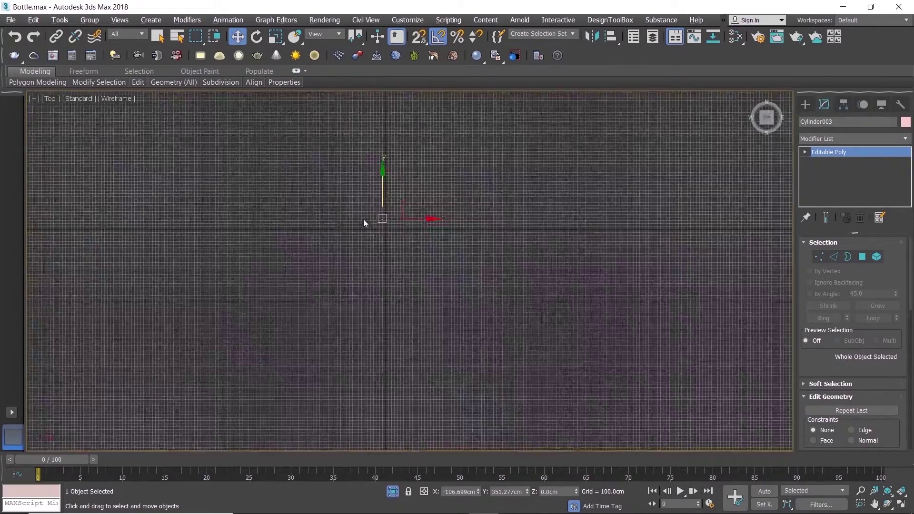
{"action": "scroll", "coordinate": [371, 219], "scroll_direction": "up", "scroll_amount": 7}
{"action": "scroll", "coordinate": [516, 214], "scroll_direction": "up", "scroll_amount": 1}
{"action": "scroll", "coordinate": [509, 218], "scroll_direction": "up", "scroll_amount": 7}
{"action": "middle_click_drag", "start_coordinate": [401, 281], "coordinate": [468, 253]}
{"action": "left_click_drag", "start_coordinate": [455, 252], "coordinate": [421, 295]}
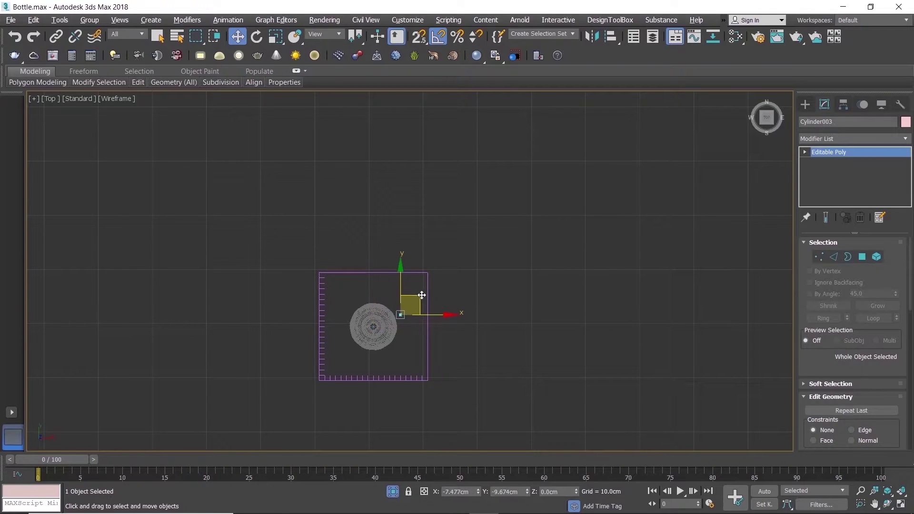
- Raise the small cylinder in the front view to above the bottle cap, at a height of about 35 cm
{"action": "key", "text": "alt+w"}
{"action": "middle_click", "coordinate": [731, 240]}
{"action": "key", "text": "alt+w"}
{"action": "scroll", "coordinate": [566, 238], "scroll_direction": "down", "scroll_amount": 4}
{"action": "middle_click_drag", "start_coordinate": [565, 290], "coordinate": [573, 339]}
{"action": "left_click_drag", "start_coordinate": [567, 305], "coordinate": [533, 168]}
{"action": "scroll", "coordinate": [585, 180], "scroll_direction": "up", "scroll_amount": 5}
{"action": "key", "text": "alt+w"}
{"action": "middle_click", "coordinate": [570, 318]}
{"action": "key", "text": "alt+w"}
{"action": "key", "text": "z"}
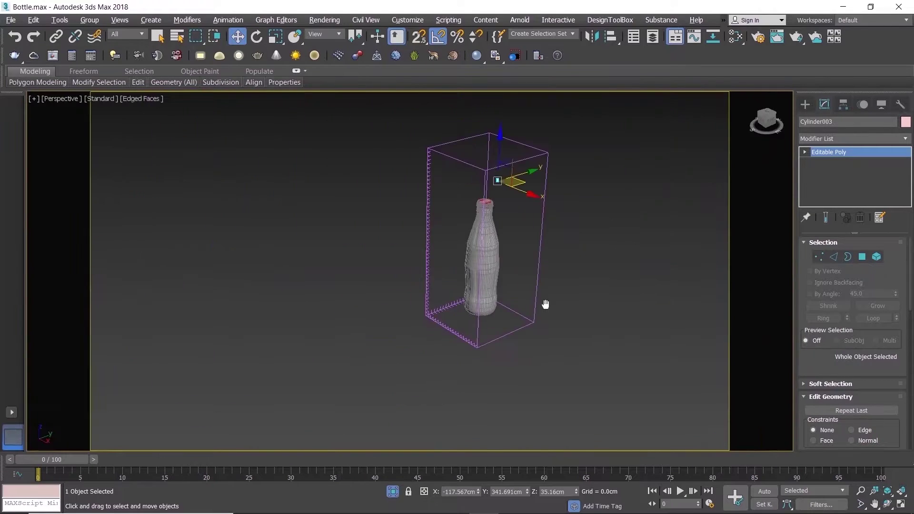
{"action": "scroll", "coordinate": [476, 185], "scroll_direction": "up", "scroll_amount": 6}
{"action": "scroll", "coordinate": [499, 198], "scroll_direction": "up", "scroll_amount": 1}
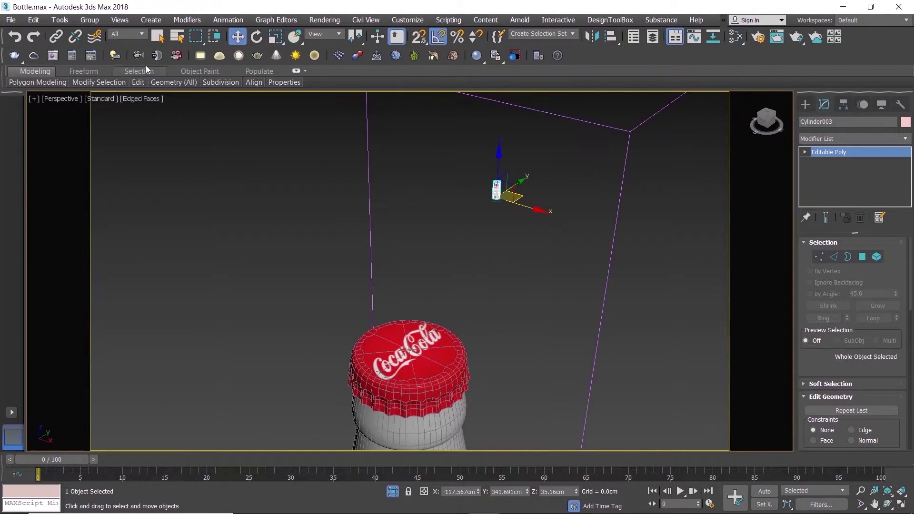
{"action": "left_click", "coordinate": [59, 21]}
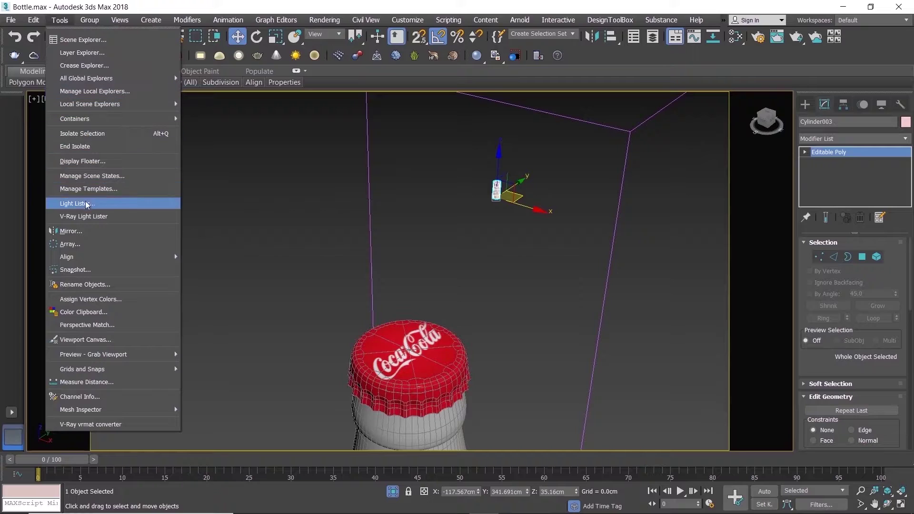
{"action": "left_click", "coordinate": [85, 241]}
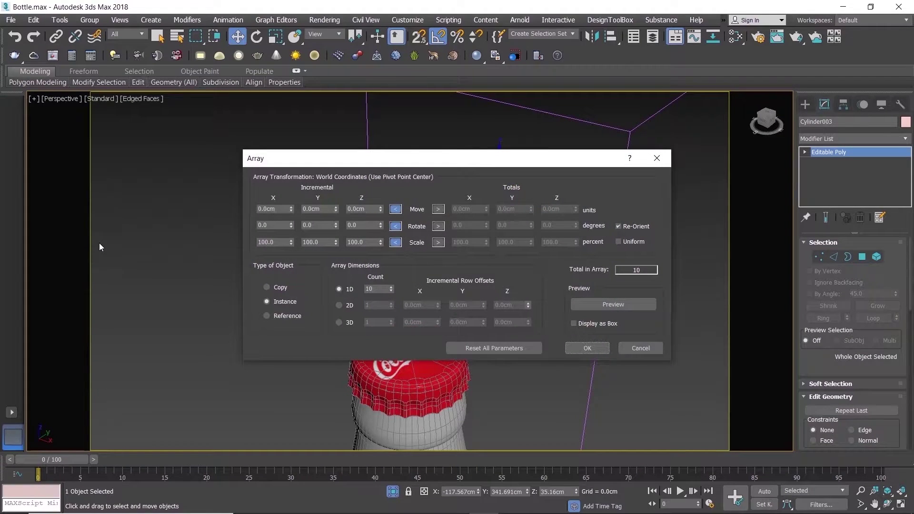
{"action": "left_click", "coordinate": [641, 349]}
- Move the small cylinder in the top view to an empty area outside the simulation box
{"action": "key", "text": "alt+w"}
{"action": "right_click", "coordinate": [305, 222]}
{"action": "key", "text": "alt+w"}
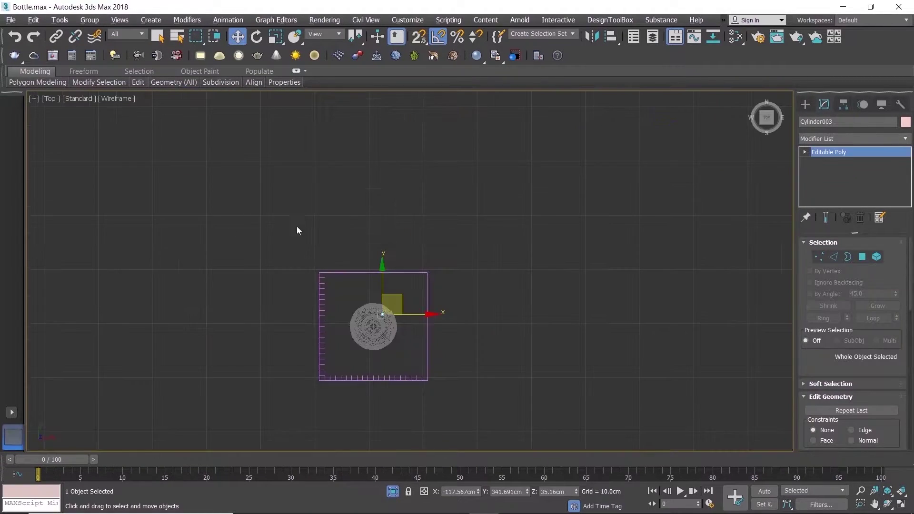
{"action": "scroll", "coordinate": [409, 321], "scroll_direction": "up", "scroll_amount": 4}
{"action": "left_click_drag", "start_coordinate": [373, 283], "coordinate": [656, 230]}
{"action": "middle_click_drag", "start_coordinate": [669, 238], "coordinate": [578, 238]}
{"action": "scroll", "coordinate": [579, 238], "scroll_direction": "up", "scroll_amount": 4}
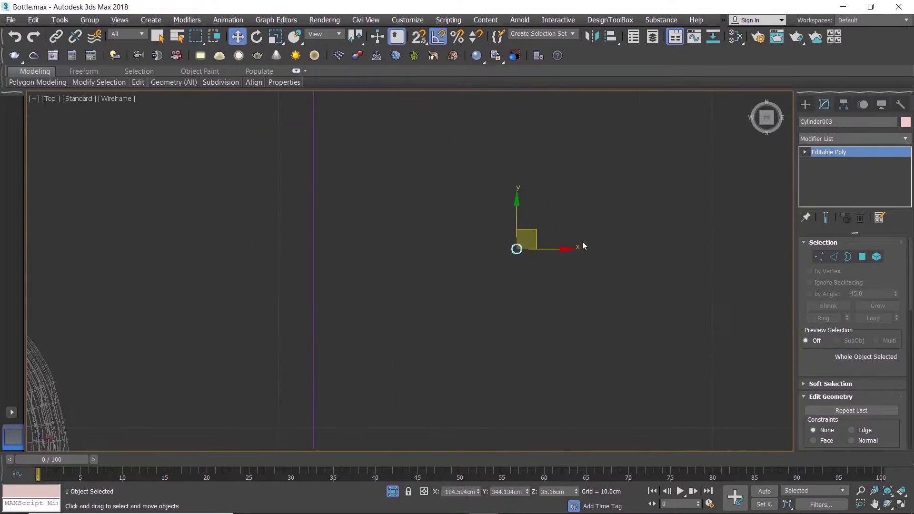
- Start an Array of the small cylinder with preview enabled and an incremental X move of 1 cm
{"action": "left_click", "coordinate": [60, 20]}
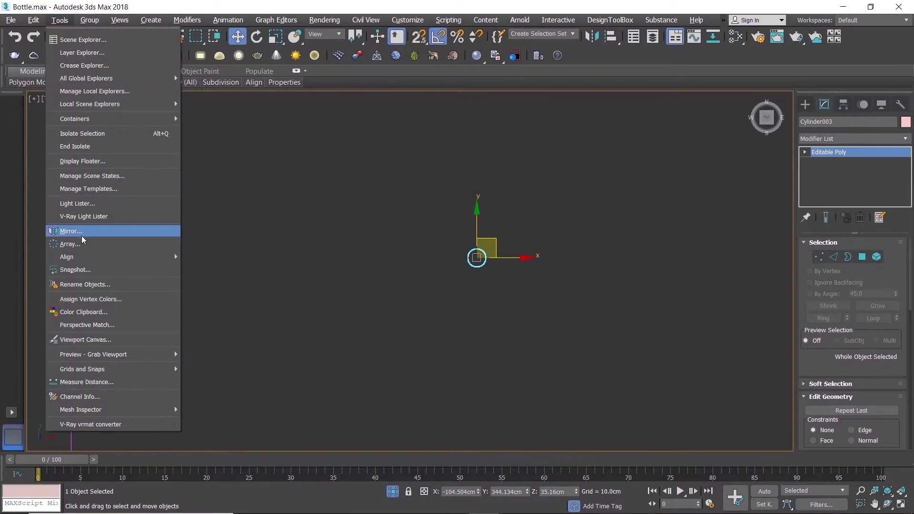
{"action": "left_click", "coordinate": [79, 241]}
{"action": "left_click_drag", "start_coordinate": [455, 157], "coordinate": [248, 276]}
{"action": "left_click", "coordinate": [644, 303]}
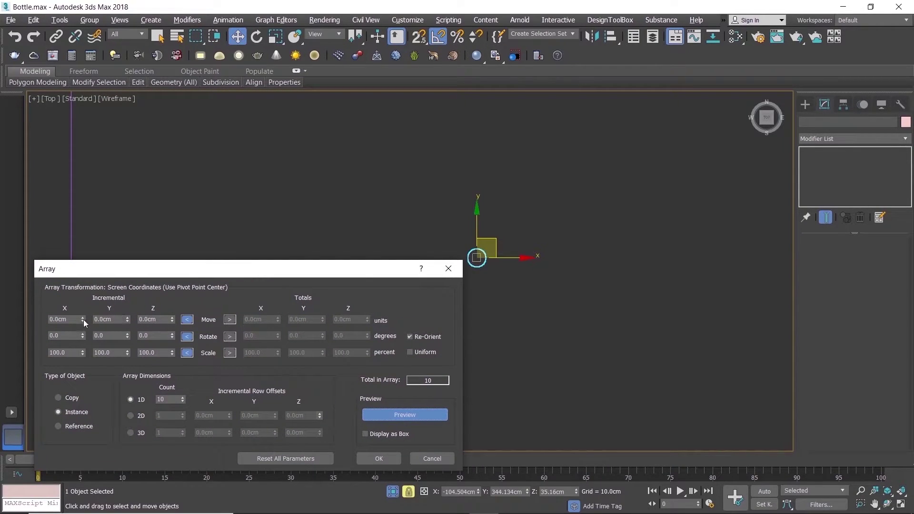
{"action": "type", "text": "1"}
{"action": "key", "text": "Return"}
{"action": "scroll", "coordinate": [437, 220], "scroll_direction": "down", "scroll_amount": 3}
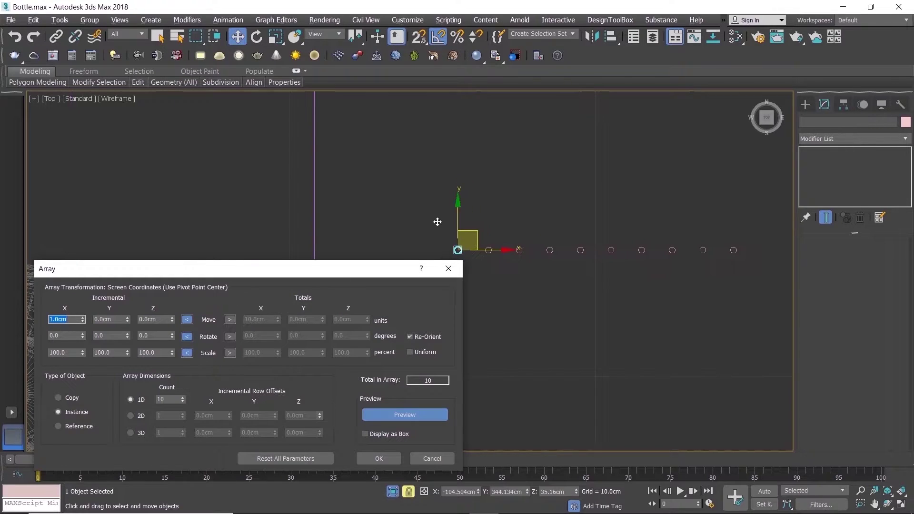
{"action": "middle_click_drag", "start_coordinate": [436, 204], "coordinate": [407, 166]}
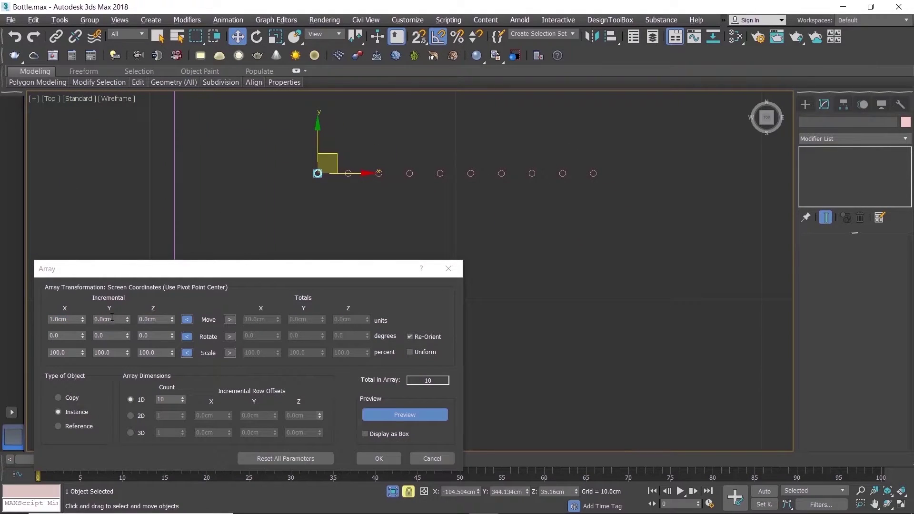
- Make the array two-dimensional with a second-dimension count of 5 and a Y row offset of 1 cm
{"action": "left_click", "coordinate": [130, 414]}
{"action": "double_click", "coordinate": [163, 414]}
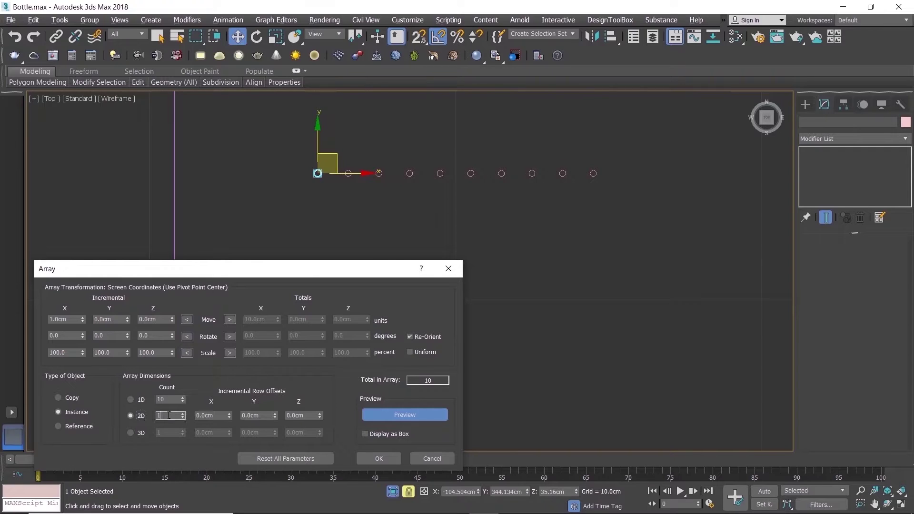
{"action": "type", "text": "5"}
{"action": "left_click_drag", "start_coordinate": [264, 415], "coordinate": [238, 417]}
{"action": "type", "text": "1"}
{"action": "key", "text": "Return"}
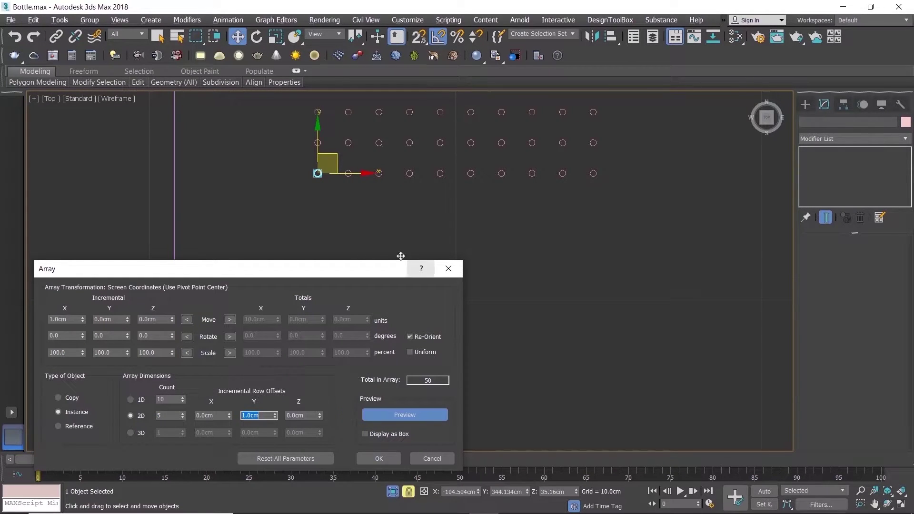
{"action": "scroll", "coordinate": [387, 161], "scroll_direction": "down", "scroll_amount": 4}
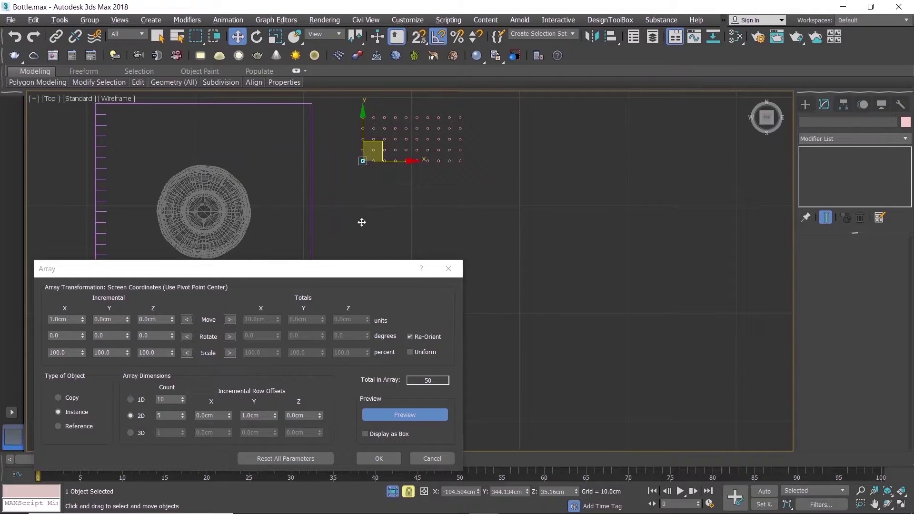
- Reduce the array's first-dimension count to 5
{"action": "left_click", "coordinate": [183, 402]}
{"action": "left_click", "coordinate": [184, 401]}
{"action": "left_click", "coordinate": [184, 401]}
{"action": "left_click", "coordinate": [184, 400]}
{"action": "left_click", "coordinate": [184, 401]}
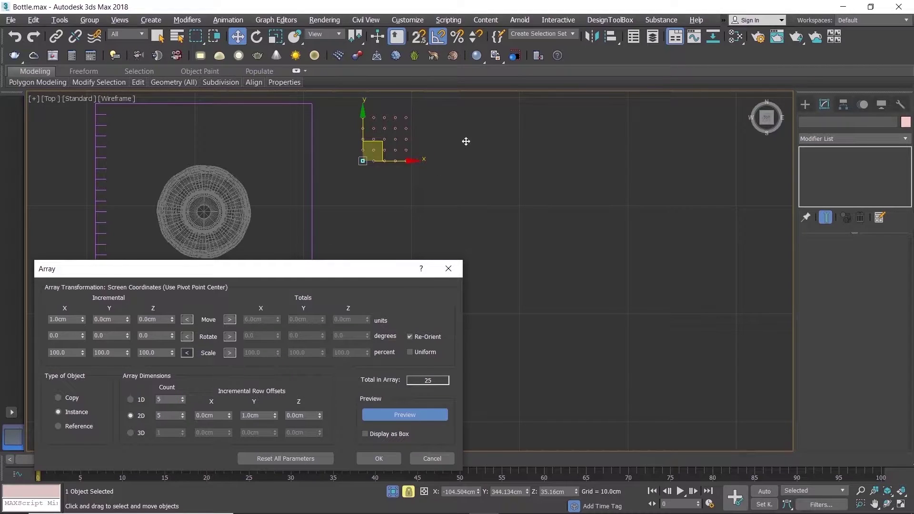
{"action": "scroll", "coordinate": [409, 142], "scroll_direction": "up", "scroll_amount": 2}
{"action": "middle_click_drag", "start_coordinate": [408, 141], "coordinate": [440, 137]}
{"action": "scroll", "coordinate": [429, 153], "scroll_direction": "down", "scroll_amount": 2}
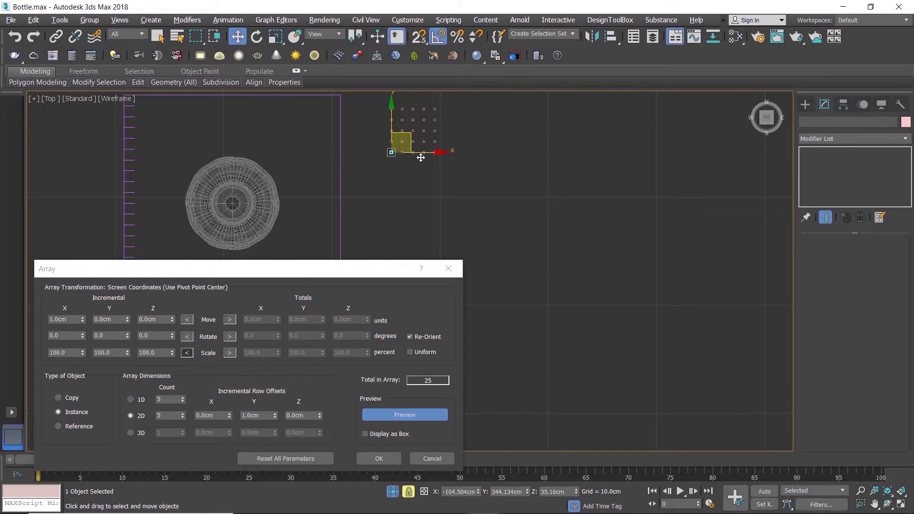
- Raise both array counts to 7 and create the instanced cylinder grid
{"action": "left_click", "coordinate": [182, 397]}
{"action": "left_click", "coordinate": [183, 398]}
{"action": "left_click", "coordinate": [183, 414]}
{"action": "left_click", "coordinate": [182, 413]}
{"action": "middle_click_drag", "start_coordinate": [404, 184], "coordinate": [380, 216]}
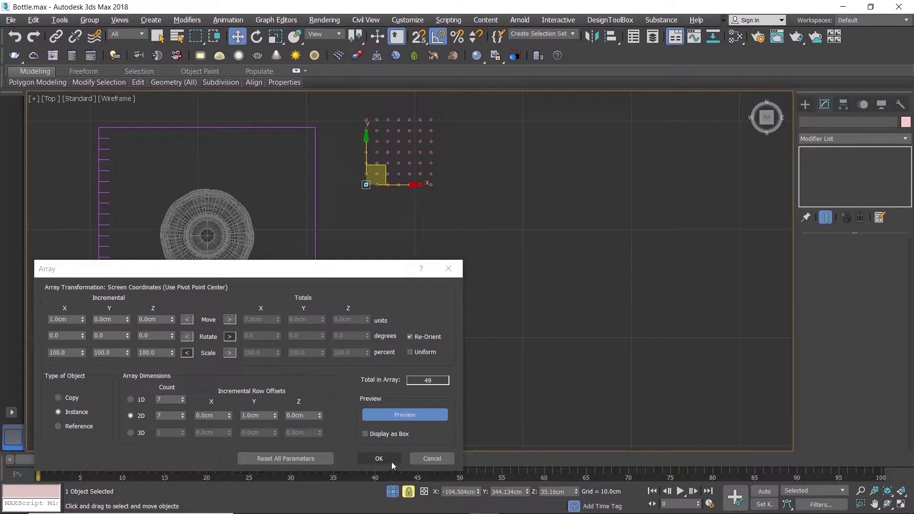
{"action": "left_click", "coordinate": [378, 458]}
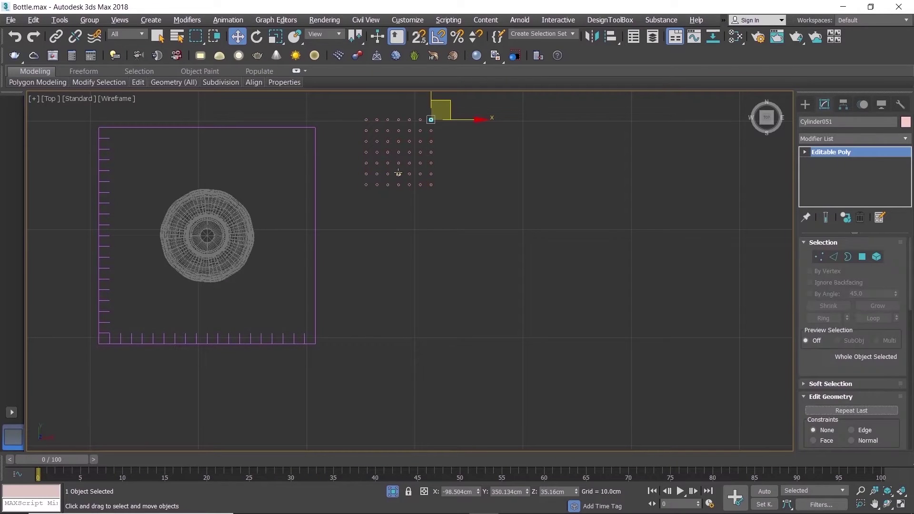
{"action": "key", "text": "ctrl+z"}
{"action": "left_click", "coordinate": [60, 20]}
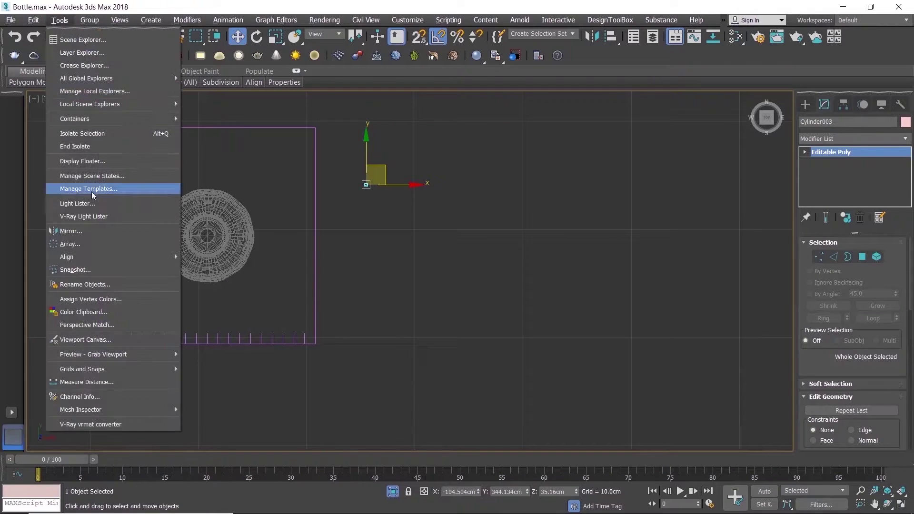
{"action": "left_click", "coordinate": [89, 239]}
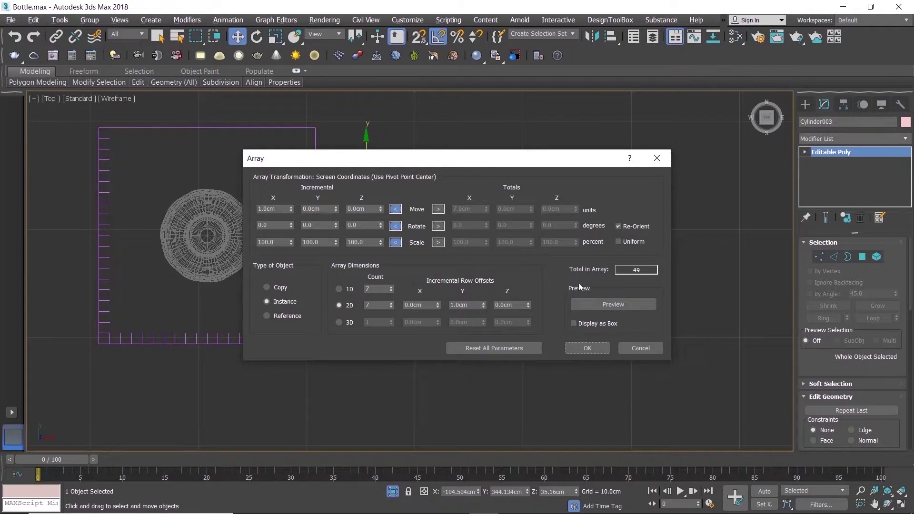
{"action": "left_click", "coordinate": [635, 352]}
{"action": "key", "text": "ctrl+y"}
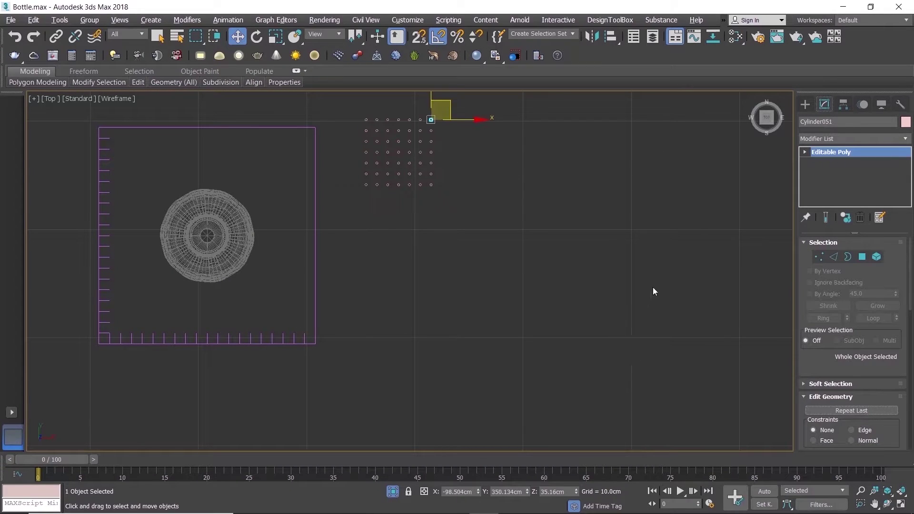
- Select all the arrayed cylinders and move the grid over the bottle in the top view
{"action": "middle_click_drag", "start_coordinate": [571, 180], "coordinate": [586, 223]}
{"action": "left_click_drag", "start_coordinate": [362, 120], "coordinate": [513, 256]}
{"action": "left_click_drag", "start_coordinate": [431, 189], "coordinate": [246, 265]}
{"action": "left_click_drag", "start_coordinate": [246, 264], "coordinate": [245, 263]}
- Raise the selected cylinder grid in the front view to just below the top of the simulation box
{"action": "key", "text": "alt+w"}
{"action": "right_click", "coordinate": [484, 169]}
{"action": "key", "text": "alt+w"}
{"action": "scroll", "coordinate": [484, 170], "scroll_direction": "up", "scroll_amount": 2}
{"action": "mouse_move", "coordinate": [492, 174]}
{"action": "left_mouse_down"}
{"action": "mouse_move", "coordinate": [498, 122]}
{"action": "mouse_move", "coordinate": [494, 183]}
{"action": "mouse_move", "coordinate": [493, 157]}
{"action": "left_mouse_up"}
{"action": "scroll", "coordinate": [497, 123], "scroll_direction": "down", "scroll_amount": 2}
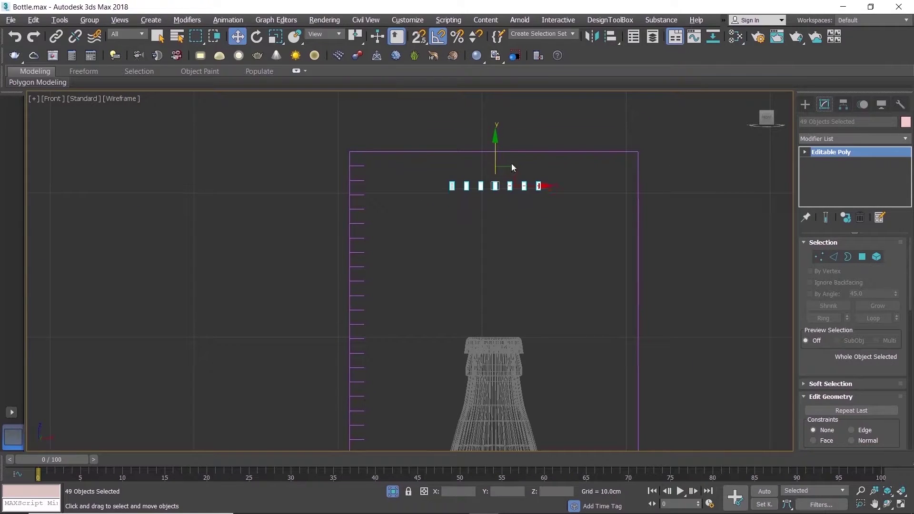
- Check the cylinder grid in perspective and nudge it in the top view to centre it on the bottle
{"action": "key", "text": "alt+w"}
{"action": "right_click", "coordinate": [537, 311]}
{"action": "key", "text": "alt+w"}
{"action": "scroll", "coordinate": [440, 236], "scroll_direction": "up", "scroll_amount": 2}
{"action": "middle_click_drag", "start_coordinate": [444, 212], "coordinate": [464, 210], "text": "alt"}
{"action": "key", "text": "alt+w"}
{"action": "right_click", "coordinate": [167, 181]}
{"action": "key", "text": "alt+w"}
{"action": "scroll", "coordinate": [208, 239], "scroll_direction": "up", "scroll_amount": 3}
{"action": "left_click_drag", "start_coordinate": [272, 302], "coordinate": [269, 304]}
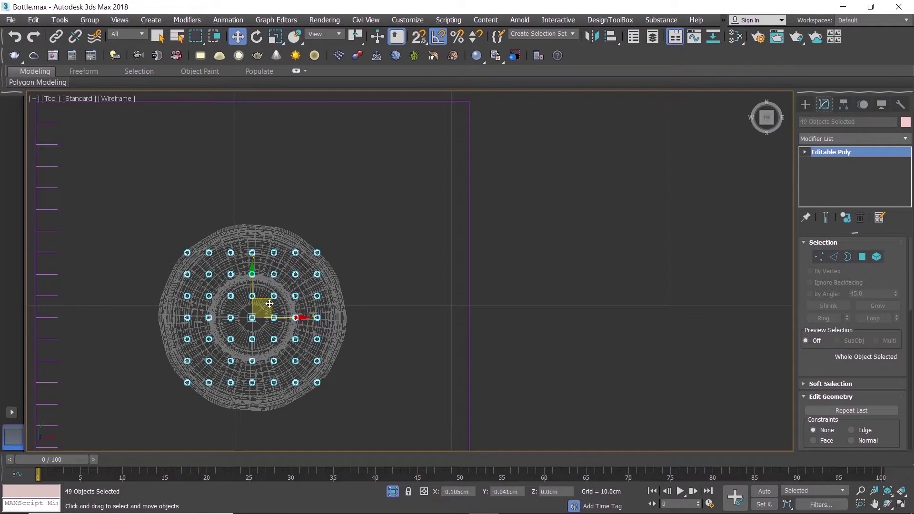
- Delete the two corner cylinders in the grid's uppermost row in the top view
{"action": "scroll", "coordinate": [319, 255], "scroll_direction": "up", "scroll_amount": 4}
{"action": "left_click", "coordinate": [319, 256]}
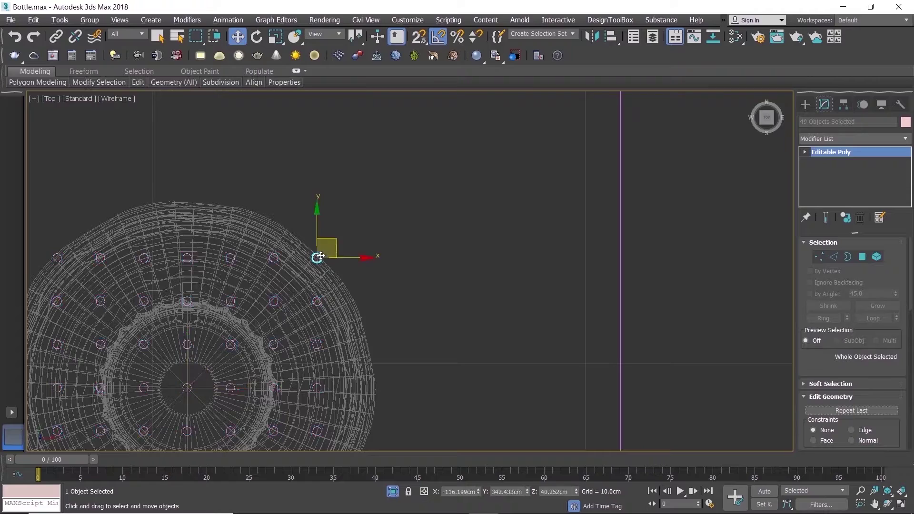
{"action": "key", "text": "Delete"}
{"action": "middle_click_drag", "start_coordinate": [46, 265], "coordinate": [300, 228]}
{"action": "left_click", "coordinate": [310, 220]}
{"action": "key", "text": "Delete"}
- Delete the two corner cylinders in the grid's lowest row in the top view
{"action": "scroll", "coordinate": [323, 214], "scroll_direction": "down", "scroll_amount": 4}
{"action": "middle_click_drag", "start_coordinate": [334, 314], "coordinate": [358, 215]}
{"action": "scroll", "coordinate": [358, 217], "scroll_direction": "up", "scroll_amount": 4}
{"action": "left_click", "coordinate": [313, 250]}
{"action": "key", "text": "Delete"}
{"action": "left_click", "coordinate": [572, 250]}
{"action": "key", "text": "Delete"}
{"action": "scroll", "coordinate": [575, 257], "scroll_direction": "down", "scroll_amount": 4}
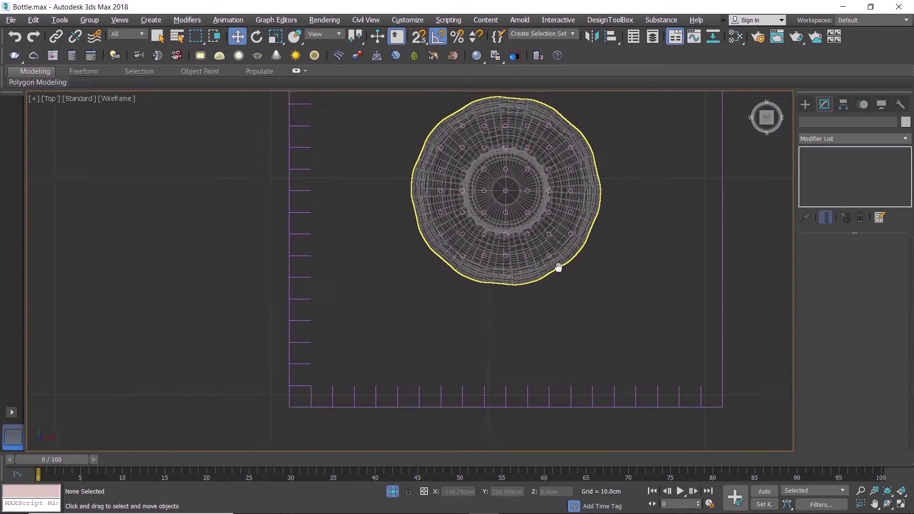
- Select the remaining cylinders in the front view, lower them slightly towards the bottle cap, and clear the selection
{"action": "middle_click_drag", "start_coordinate": [571, 212], "coordinate": [538, 249]}
{"action": "scroll", "coordinate": [537, 244], "scroll_direction": "up", "scroll_amount": 2}
{"action": "key", "text": "alt+w"}
{"action": "left_click", "coordinate": [576, 125]}
{"action": "key", "text": "alt+w"}
{"action": "scroll", "coordinate": [485, 178], "scroll_direction": "up", "scroll_amount": 3}
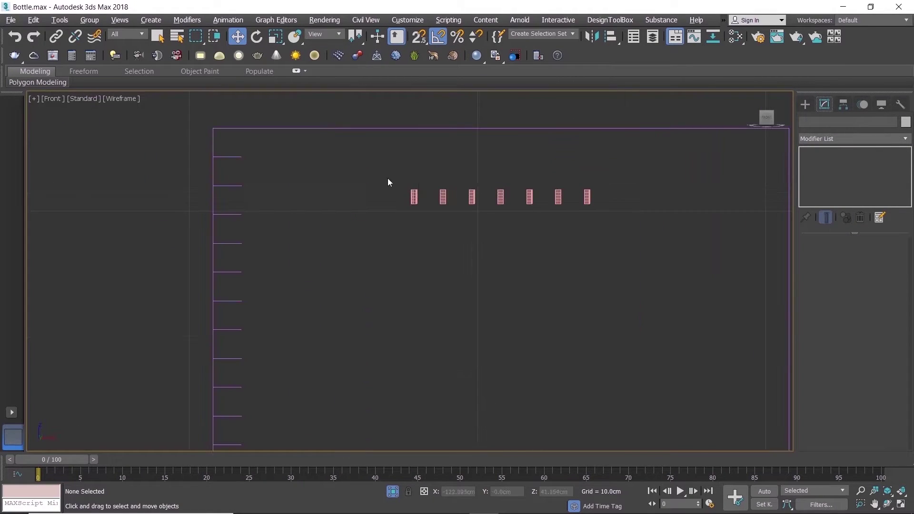
{"action": "left_click_drag", "start_coordinate": [361, 169], "coordinate": [704, 238]}
{"action": "scroll", "coordinate": [431, 147], "scroll_direction": "down", "scroll_amount": 2}
{"action": "left_click_drag", "start_coordinate": [442, 136], "coordinate": [441, 172]}
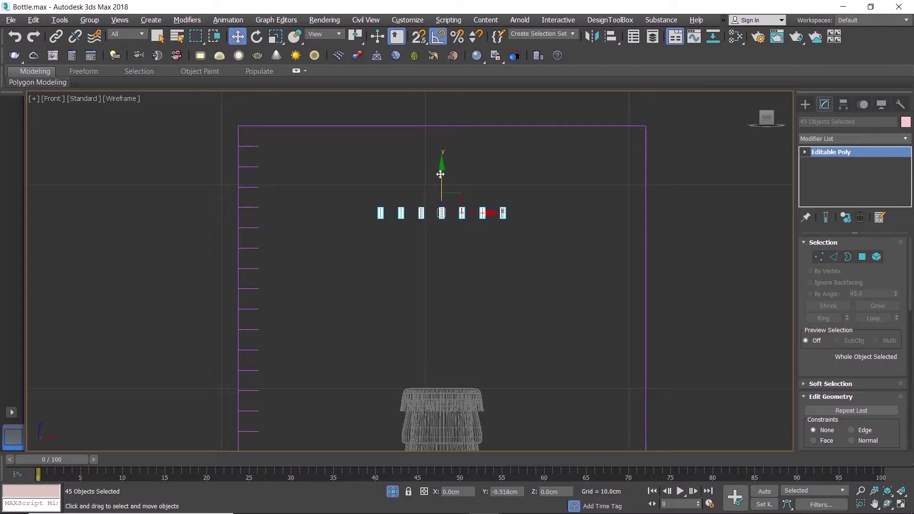
{"action": "left_click", "coordinate": [518, 213]}
- Examine the cylinder grid's placement above the bottle in the perspective view
{"action": "key", "text": "alt+w"}
{"action": "left_click", "coordinate": [628, 402]}
{"action": "key", "text": "alt+w"}
{"action": "scroll", "coordinate": [524, 344], "scroll_direction": "down", "scroll_amount": 4}
{"action": "middle_click_drag", "start_coordinate": [523, 344], "coordinate": [401, 214]}
{"action": "scroll", "coordinate": [402, 215], "scroll_direction": "down", "scroll_amount": 3}
{"action": "scroll", "coordinate": [463, 323], "scroll_direction": "up", "scroll_amount": 3}
{"action": "left_click", "coordinate": [804, 105]}
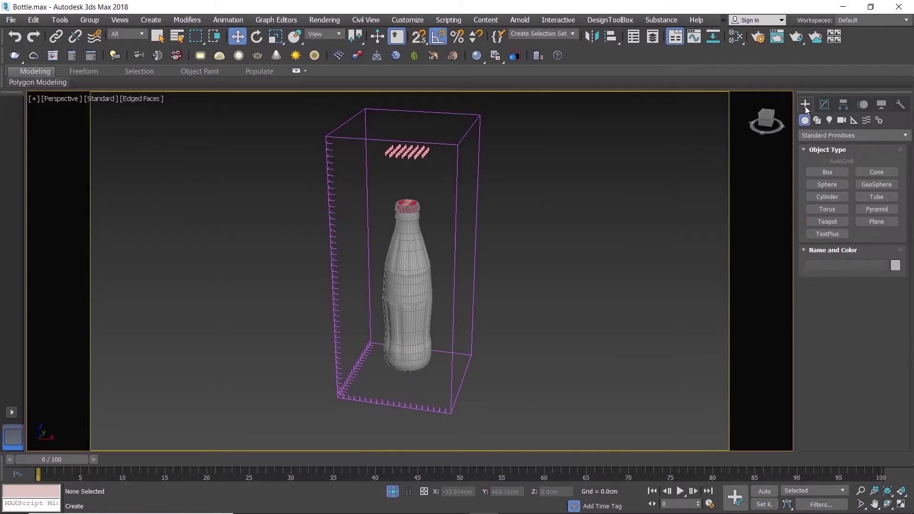
{"action": "left_click", "coordinate": [866, 120]}
{"action": "left_click", "coordinate": [860, 136]}
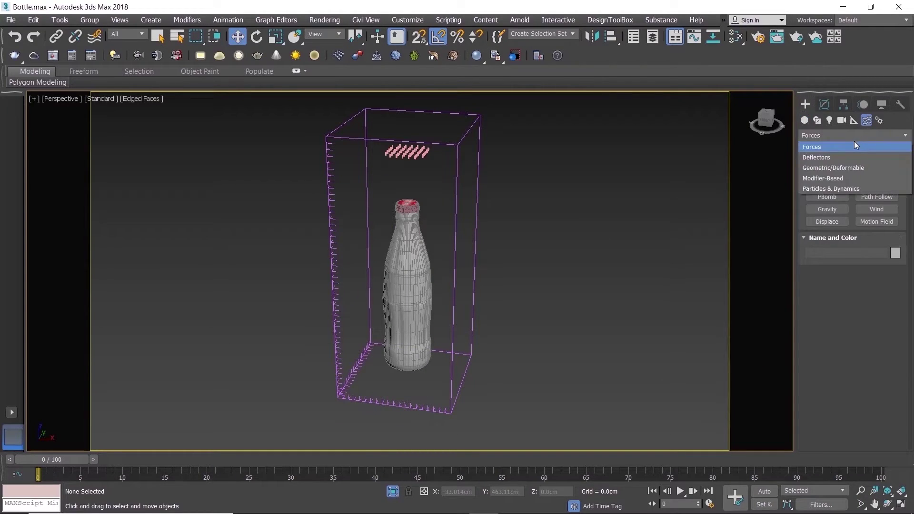
{"action": "left_click", "coordinate": [854, 143]}
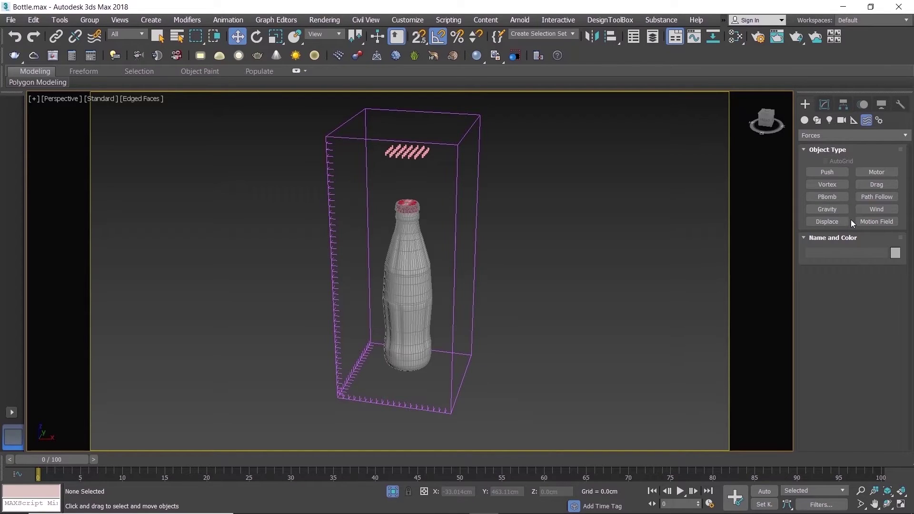
{"action": "left_click", "coordinate": [866, 135]}
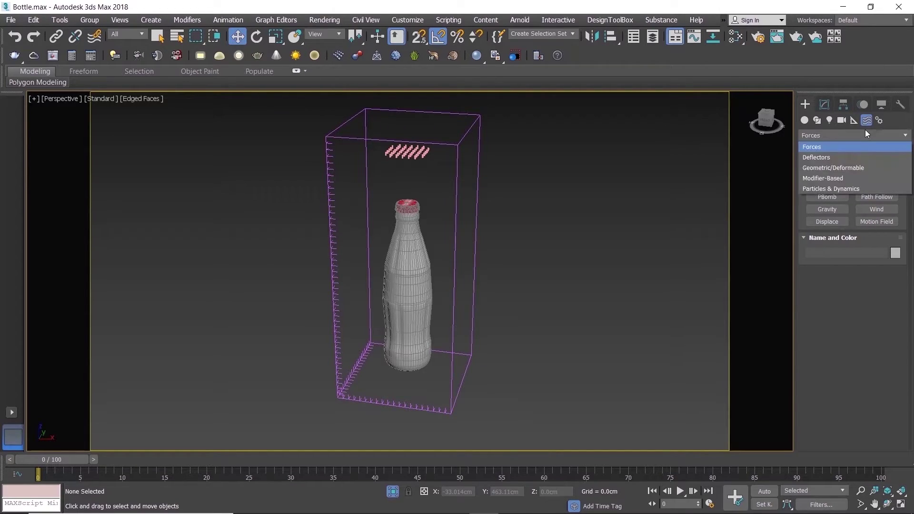
{"action": "left_click", "coordinate": [851, 125]}
- Create a PhoenixFD LiquidSrc helper beside the simulation box around the bottle
{"action": "left_click", "coordinate": [854, 120]}
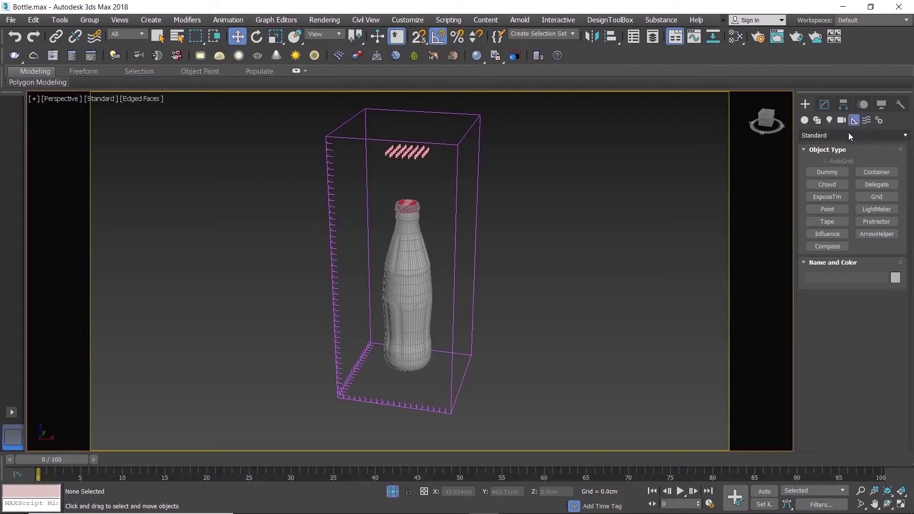
{"action": "left_click", "coordinate": [848, 135]}
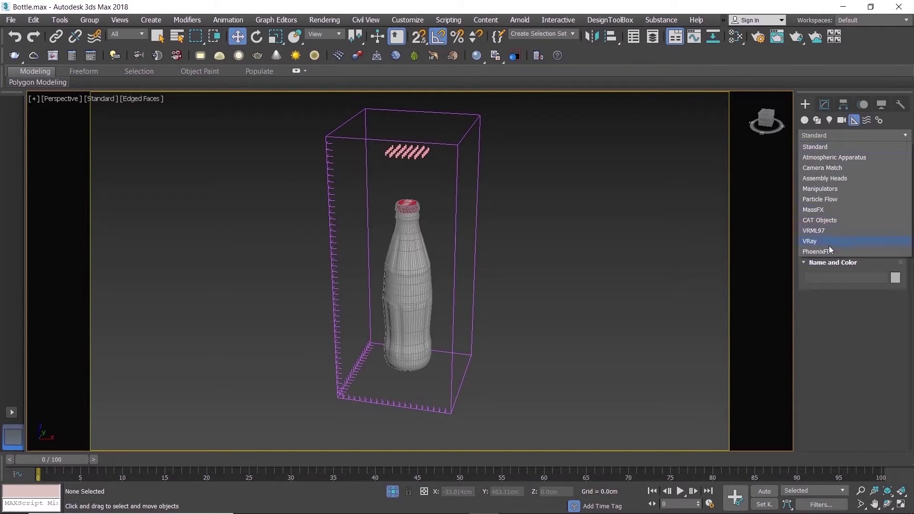
{"action": "left_click", "coordinate": [829, 243]}
{"action": "left_click", "coordinate": [840, 136]}
{"action": "left_click", "coordinate": [815, 251]}
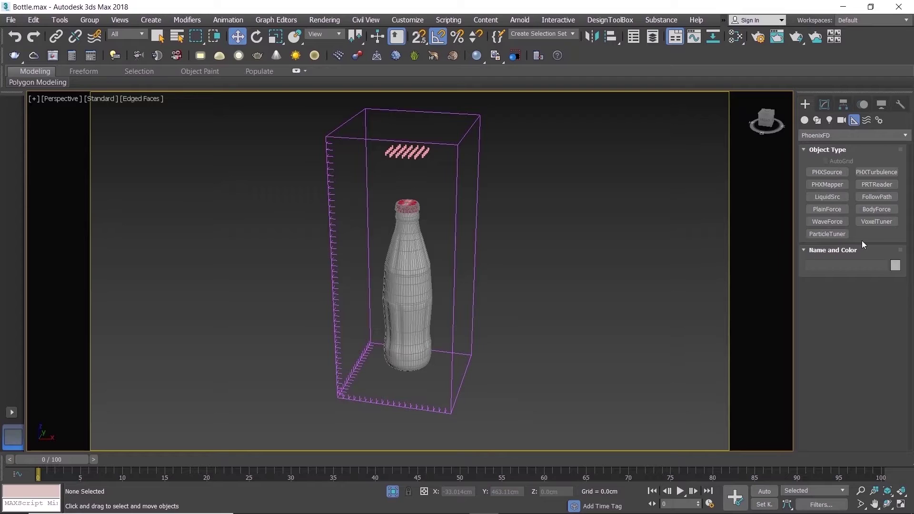
{"action": "left_click", "coordinate": [827, 197]}
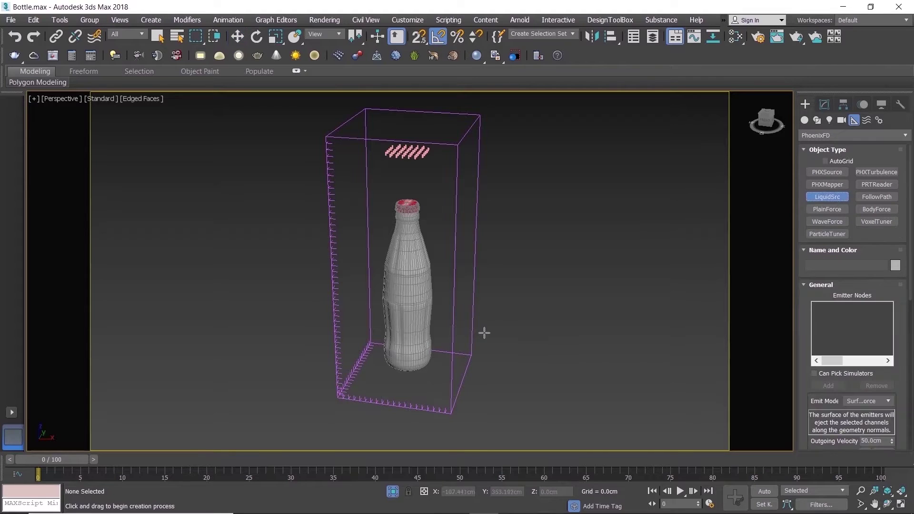
{"action": "scroll", "coordinate": [467, 339], "scroll_direction": "up", "scroll_amount": 3}
{"action": "left_click_drag", "start_coordinate": [495, 344], "coordinate": [524, 350]}
{"action": "scroll", "coordinate": [525, 325], "scroll_direction": "down", "scroll_amount": 3}
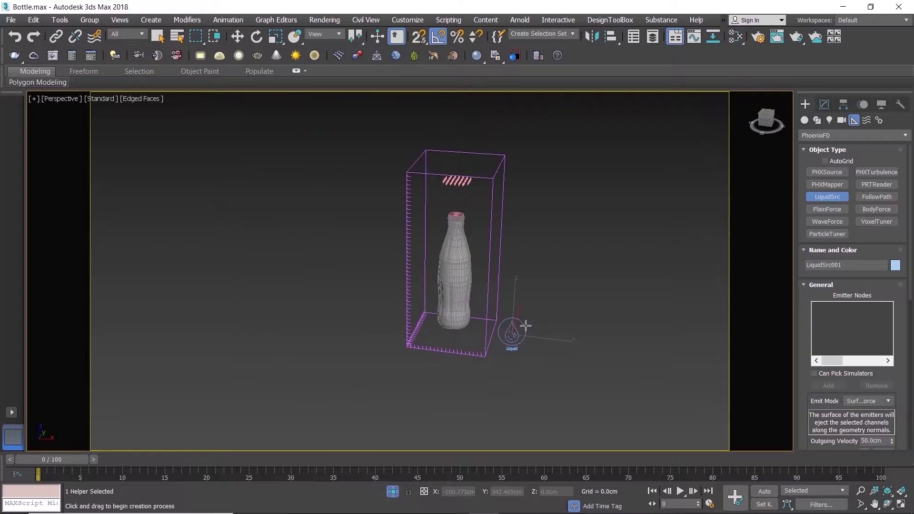
{"action": "key", "text": "w"}
- Add the five cylinders in the grid's farthest row to the liquid source's emitter nodes
{"action": "left_click", "coordinate": [823, 105]}
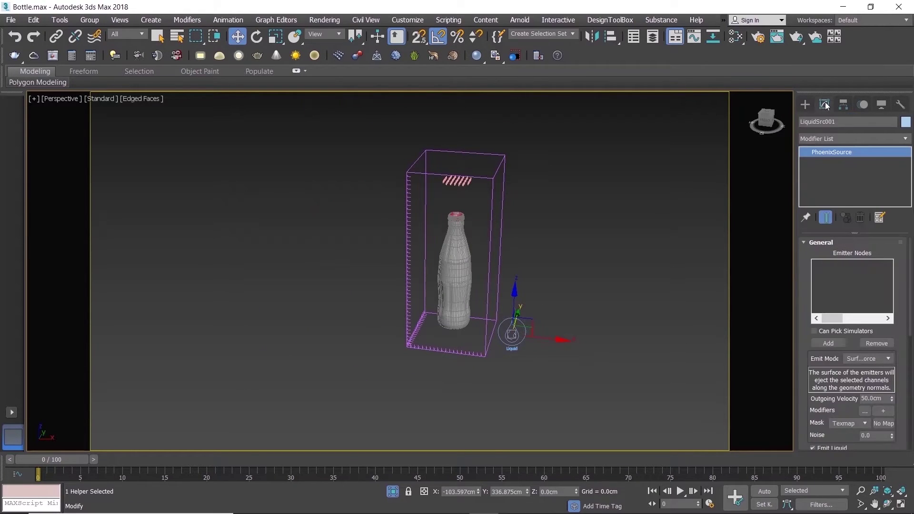
{"action": "scroll", "coordinate": [466, 185], "scroll_direction": "up", "scroll_amount": 10}
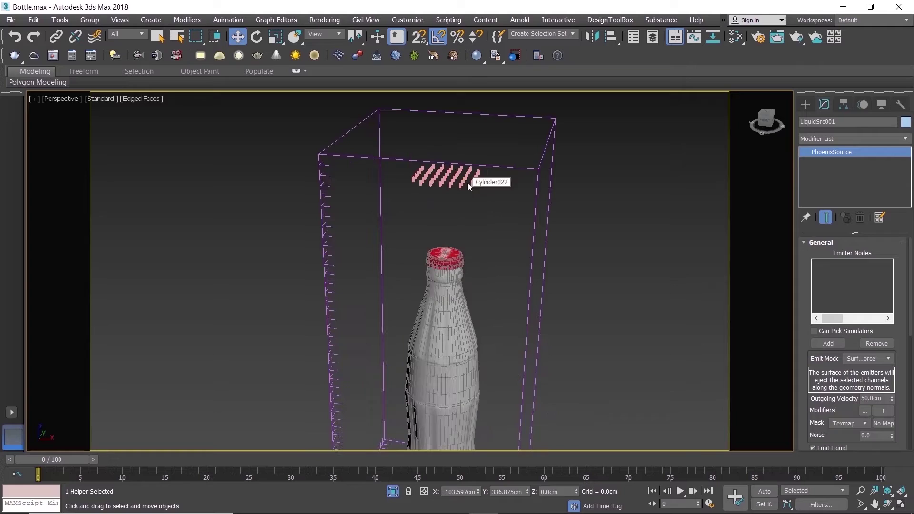
{"action": "middle_click_drag", "start_coordinate": [470, 190], "coordinate": [505, 205], "text": "alt"}
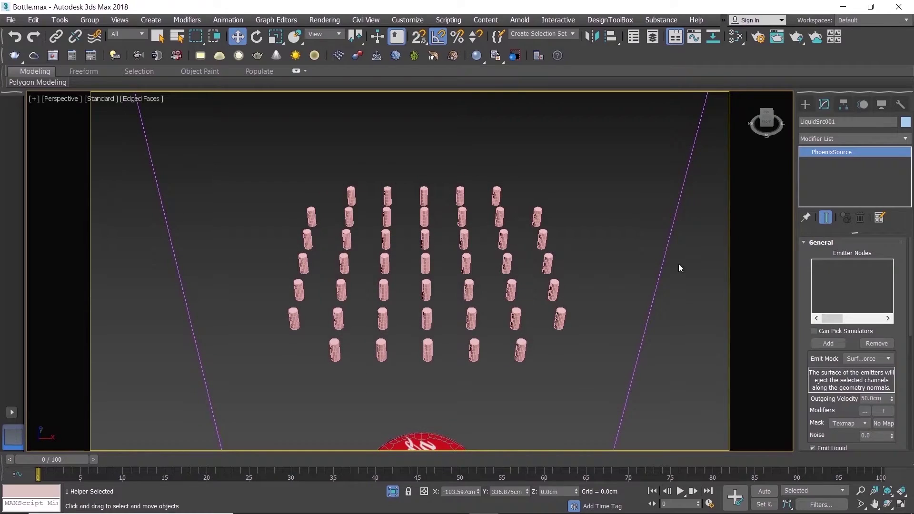
{"action": "left_click", "coordinate": [828, 344]}
{"action": "left_click", "coordinate": [351, 193]}
{"action": "left_click", "coordinate": [829, 343]}
{"action": "left_click", "coordinate": [388, 193]}
{"action": "left_click", "coordinate": [424, 194]}
{"action": "left_click", "coordinate": [828, 343]}
{"action": "left_click", "coordinate": [460, 194]}
{"action": "left_click", "coordinate": [828, 343]}
{"action": "left_click", "coordinate": [496, 194]}
- Add the seven cylinders in the second-farthest row to the liquid source's emitter nodes
{"action": "left_click", "coordinate": [828, 343]}
{"action": "left_click", "coordinate": [311, 215]}
{"action": "left_click", "coordinate": [828, 343]}
{"action": "left_click", "coordinate": [823, 343]}
{"action": "left_click", "coordinate": [424, 217]}
{"action": "left_click", "coordinate": [823, 343]}
{"action": "left_click", "coordinate": [462, 217]}
{"action": "left_click", "coordinate": [822, 343]}
{"action": "left_click", "coordinate": [499, 217]}
{"action": "left_click", "coordinate": [823, 343]}
{"action": "left_click", "coordinate": [537, 217]}
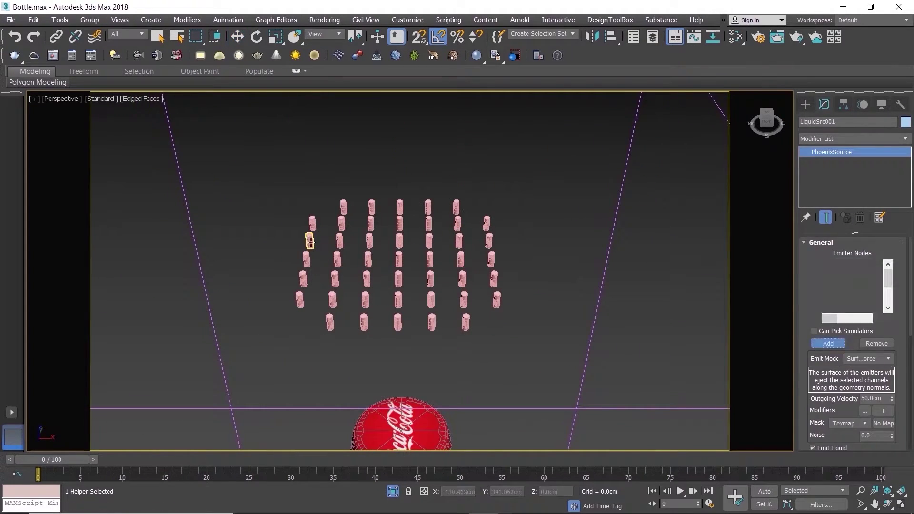
- Add all remaining cylinders of the grid to the emitter nodes and finish picking
{"action": "left_click", "coordinate": [310, 242]}
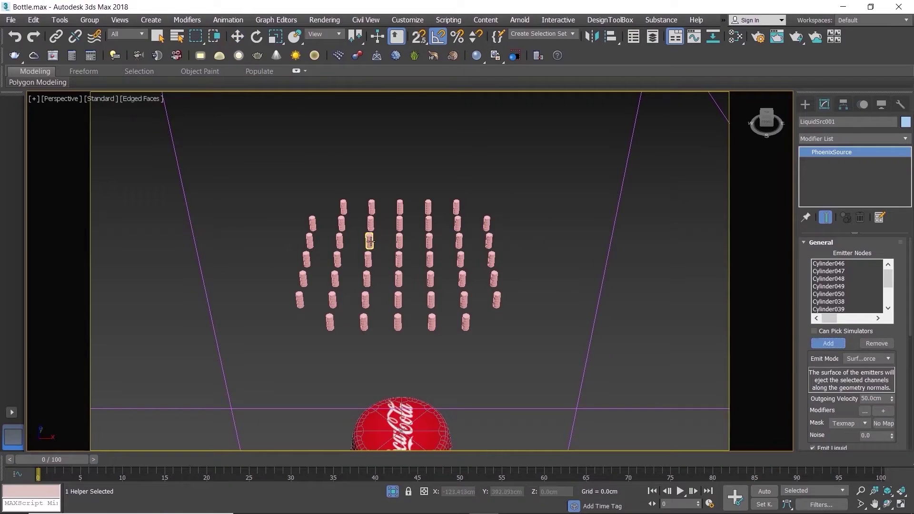
{"action": "left_click", "coordinate": [828, 343]}
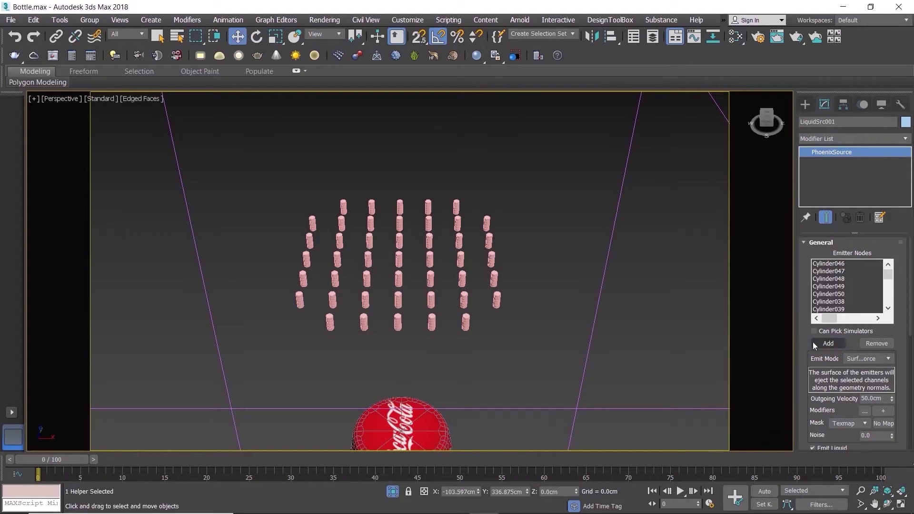
{"action": "right_click", "coordinate": [495, 329]}
- Set the liquid source's Noise to 0.3 and specify the Polygon ID of the emitting faces
{"action": "left_click_drag", "start_coordinate": [908, 326], "coordinate": [908, 350]}
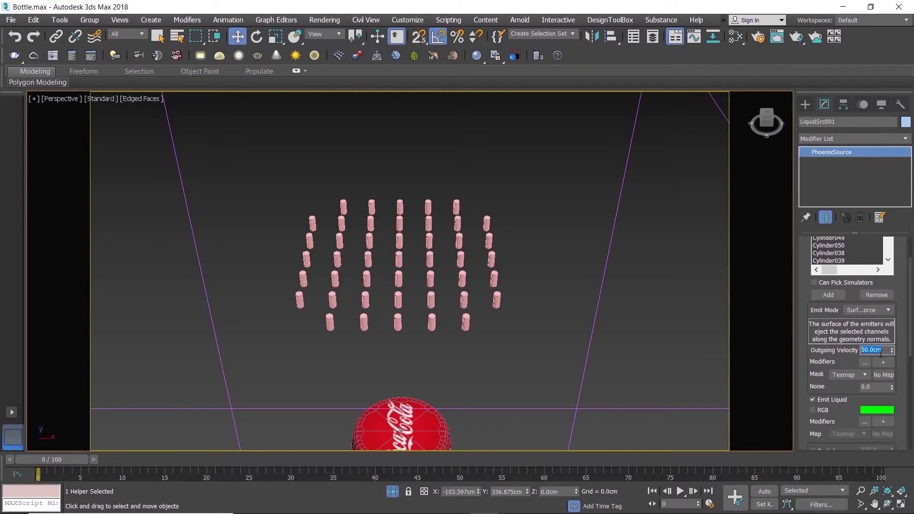
{"action": "key", "text": "Tab"}
{"action": "left_click_drag", "start_coordinate": [910, 333], "coordinate": [912, 382]}
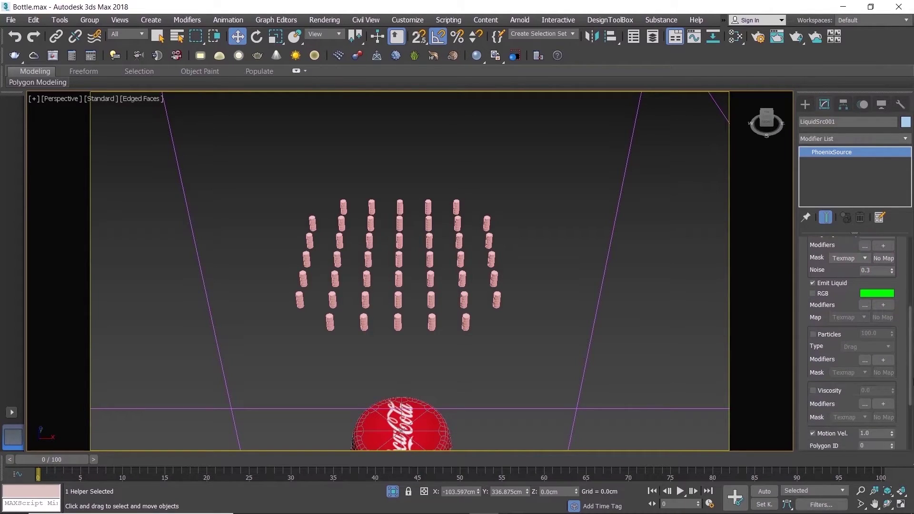
{"action": "scroll", "coordinate": [852, 334], "scroll_direction": "down", "scroll_amount": 3}
{"action": "left_click_drag", "start_coordinate": [870, 389], "coordinate": [840, 388]}
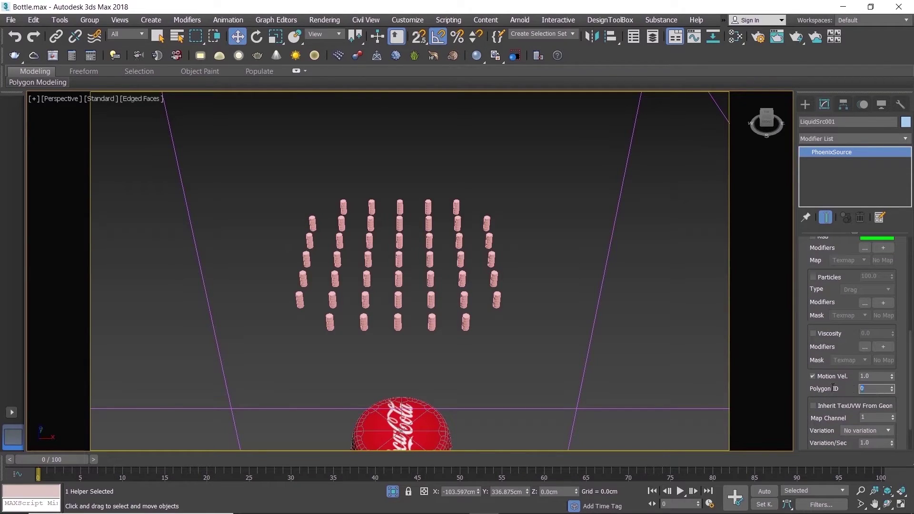
{"action": "left_click_drag", "start_coordinate": [912, 360], "coordinate": [912, 247]}
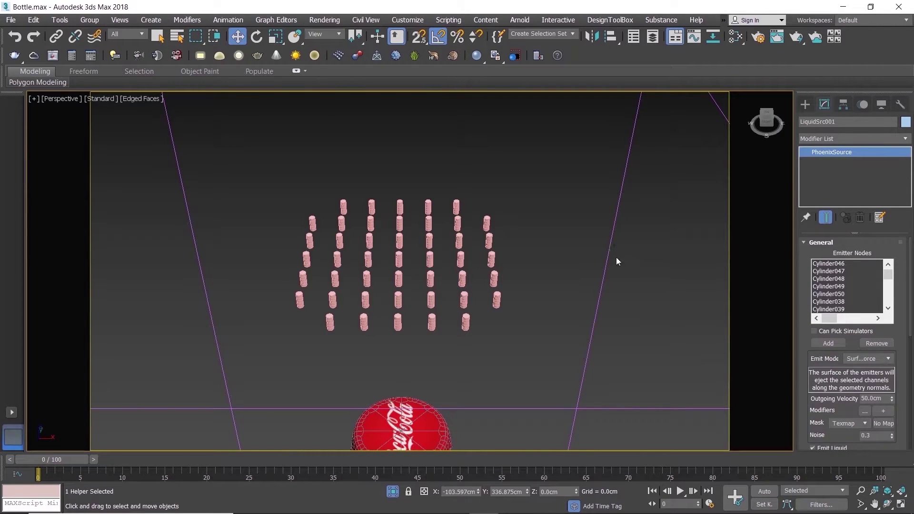
- Select the PhoenixFD liquid simulator and inspect its grid settings
{"action": "left_click", "coordinate": [563, 265]}
{"action": "scroll", "coordinate": [527, 201], "scroll_direction": "down", "scroll_amount": 8}
{"action": "left_click", "coordinate": [549, 192]}
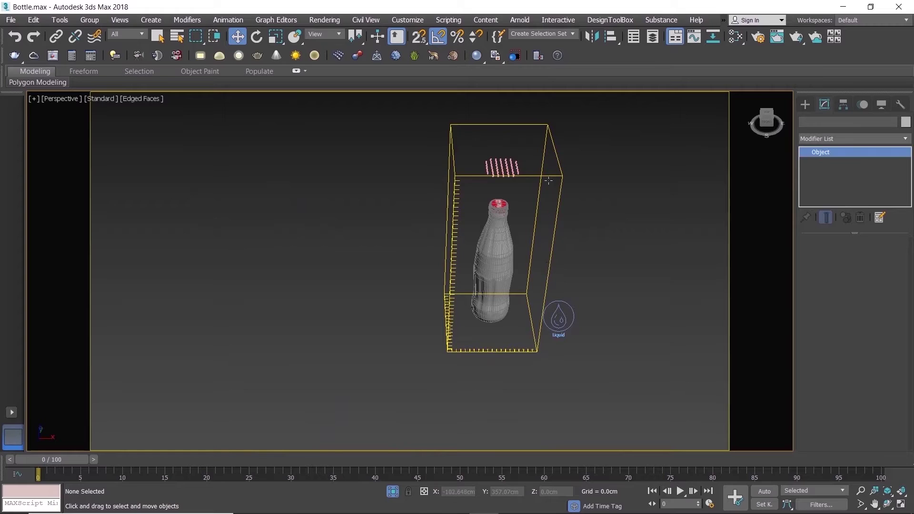
{"action": "left_click", "coordinate": [522, 164]}
{"action": "scroll", "coordinate": [510, 165], "scroll_direction": "up", "scroll_amount": 3}
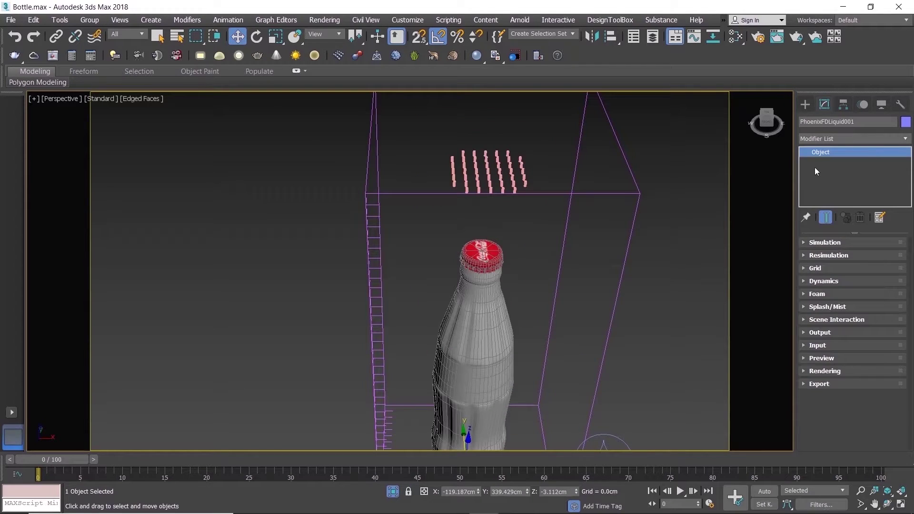
{"action": "left_click", "coordinate": [817, 268]}
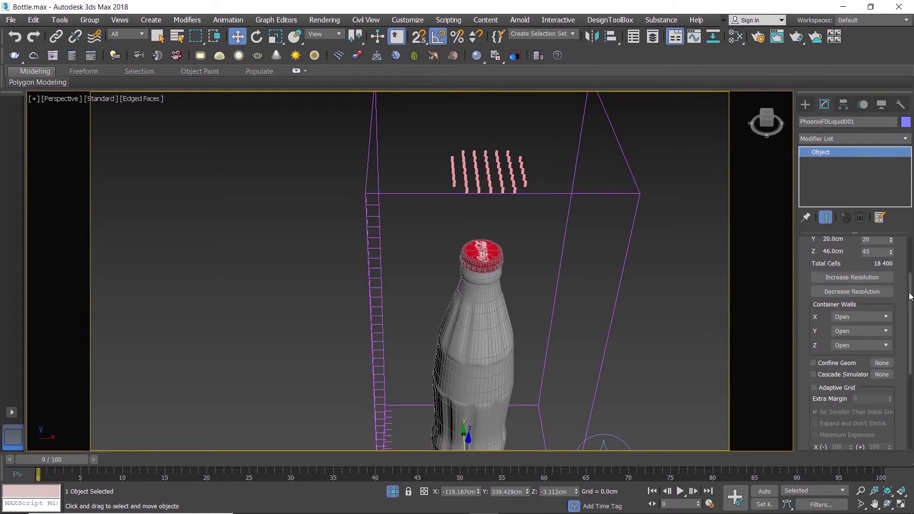
{"action": "scroll", "coordinate": [912, 273], "scroll_direction": "down", "scroll_amount": 2}
{"action": "left_click", "coordinate": [815, 239]}
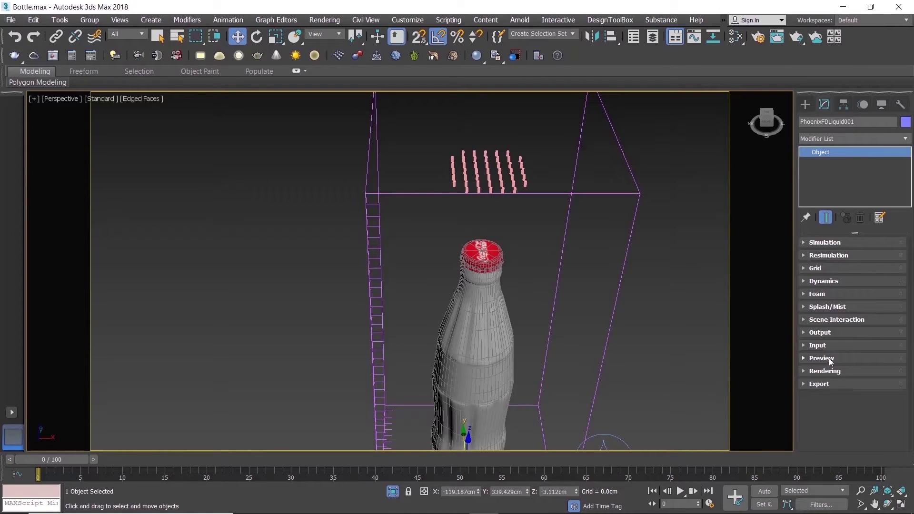
- Set the simulation cache save path to a Phoenix FD file named 1 in the Desktop's bottle folder
{"action": "left_click", "coordinate": [829, 332]}
{"action": "scroll", "coordinate": [912, 302], "scroll_direction": "down", "scroll_amount": 2}
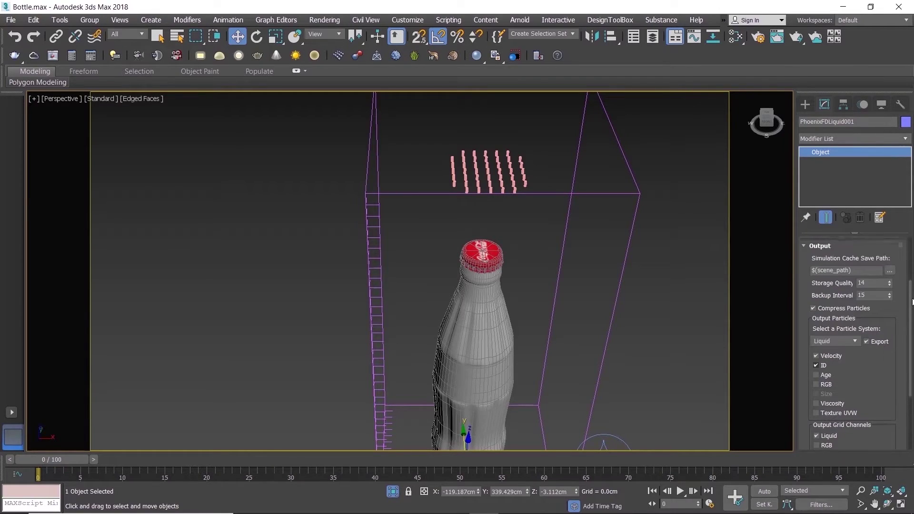
{"action": "scroll", "coordinate": [912, 302], "scroll_direction": "up", "scroll_amount": 1}
{"action": "left_click", "coordinate": [889, 279]}
{"action": "left_click", "coordinate": [824, 289]}
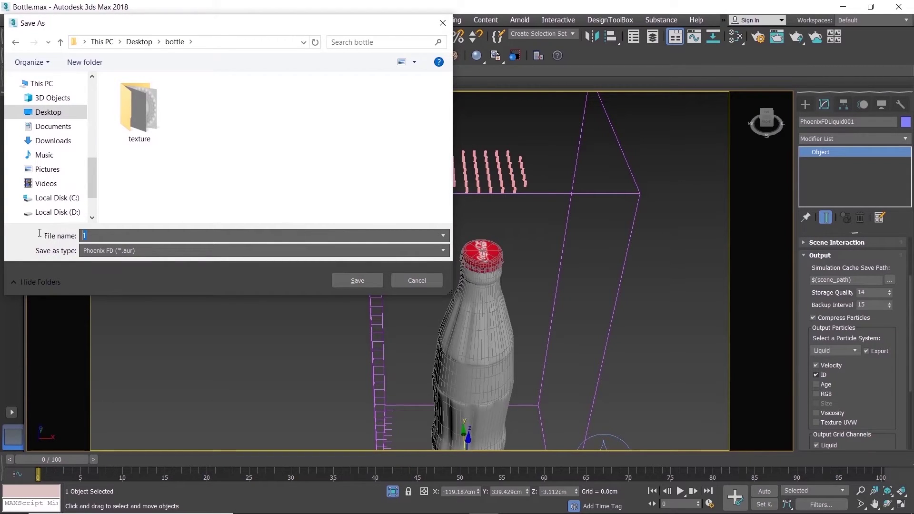
{"action": "type", "text": "bo"}
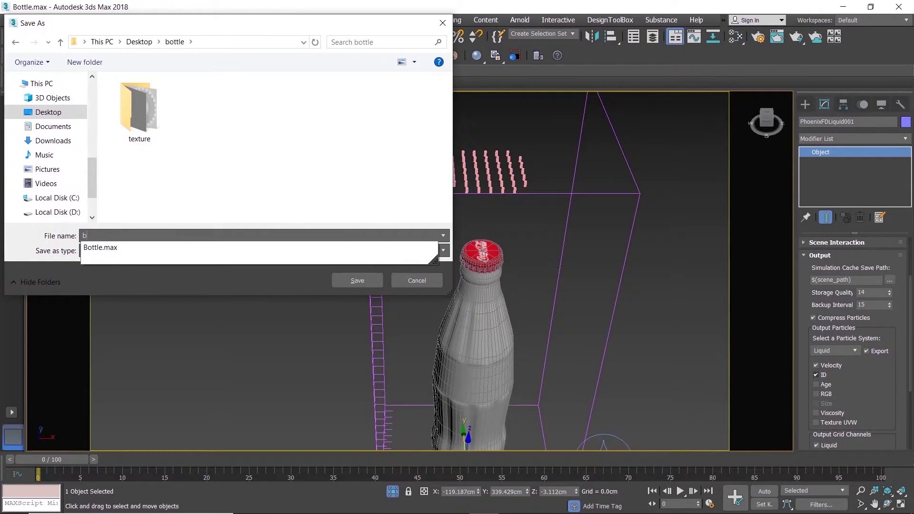
{"action": "key", "text": "BackSpace"}
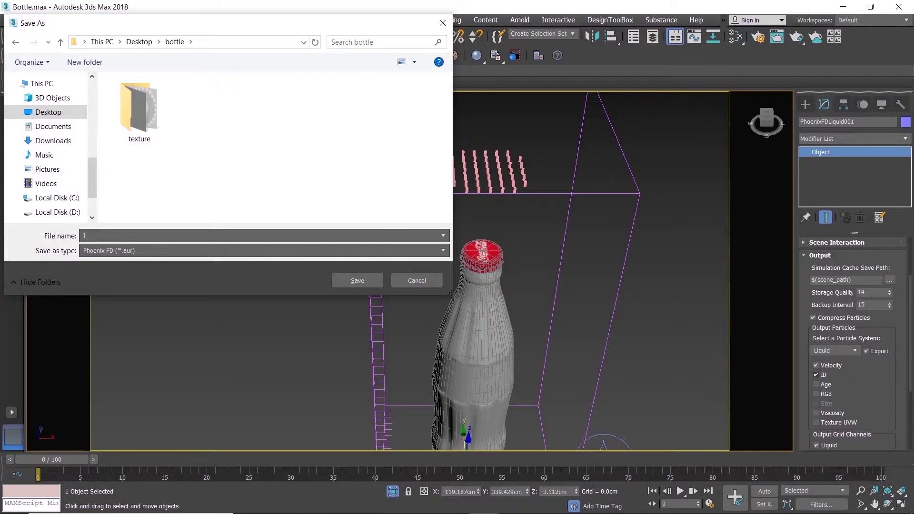
{"action": "left_click", "coordinate": [347, 281]}
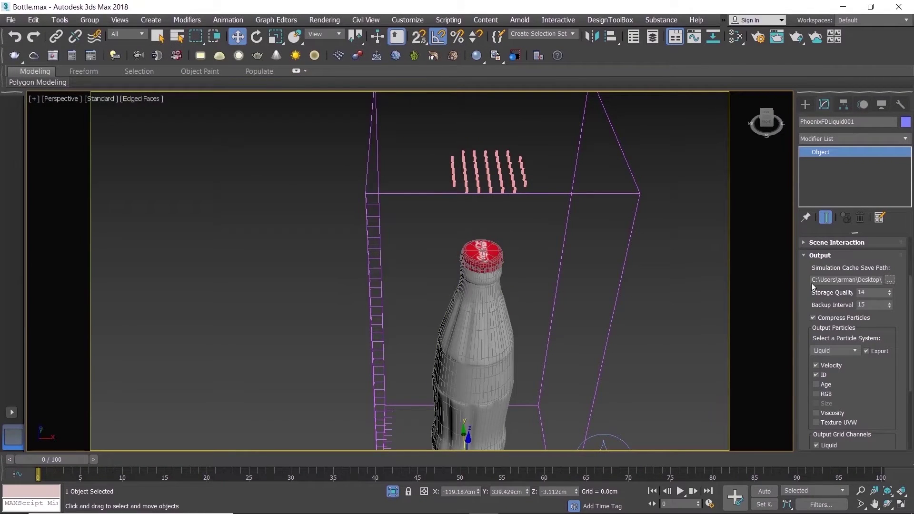
{"action": "mouse_move", "coordinate": [908, 296]}
{"action": "left_mouse_down"}
{"action": "mouse_move", "coordinate": [909, 361]}
{"action": "mouse_move", "coordinate": [908, 283]}
{"action": "left_mouse_up"}
{"action": "left_click", "coordinate": [839, 295]}
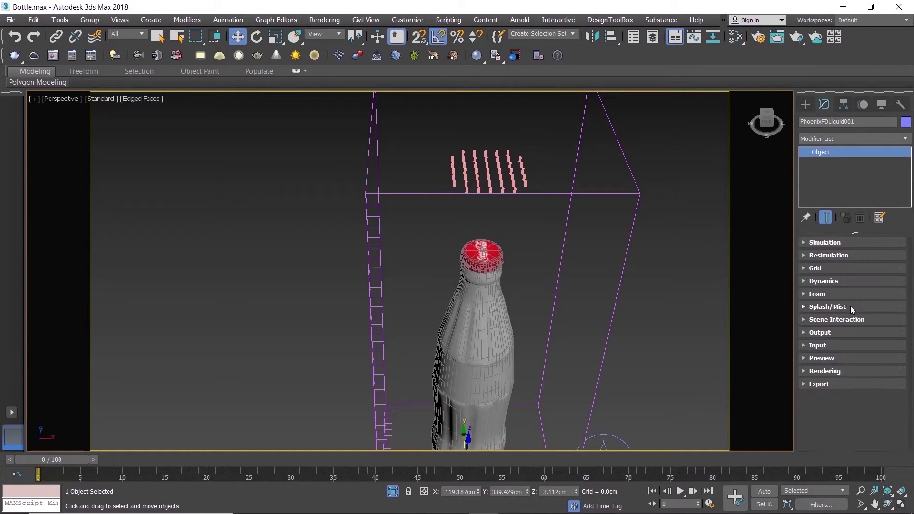
- Enable Show Mesh in the simulator's preview settings
{"action": "left_click", "coordinate": [829, 360]}
{"action": "scroll", "coordinate": [842, 329], "scroll_direction": "up", "scroll_amount": 3}
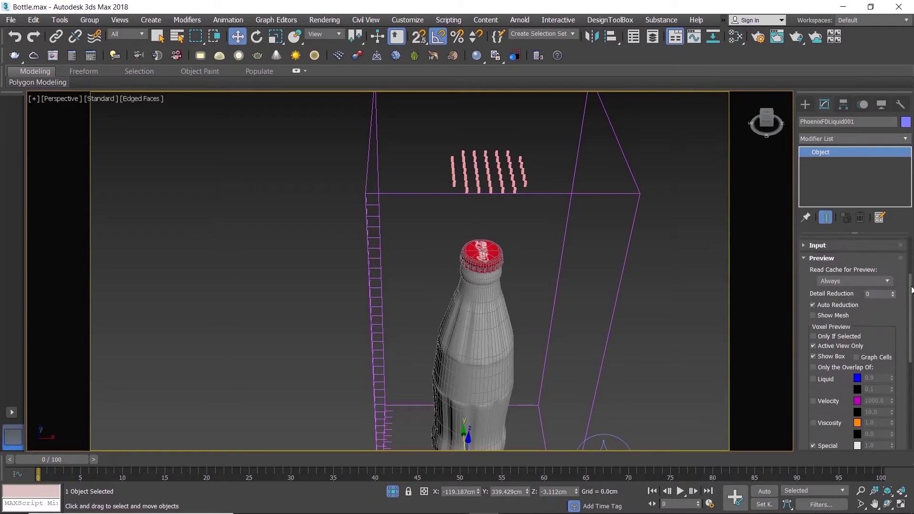
{"action": "left_click", "coordinate": [840, 326]}
{"action": "left_click", "coordinate": [837, 316]}
{"action": "left_click_drag", "start_coordinate": [912, 309], "coordinate": [912, 291]}
{"action": "left_click", "coordinate": [833, 312]}
- Increase the simulation grid's resolution repeatedly to a cell size of 0.044 cm
{"action": "left_click", "coordinate": [824, 269]}
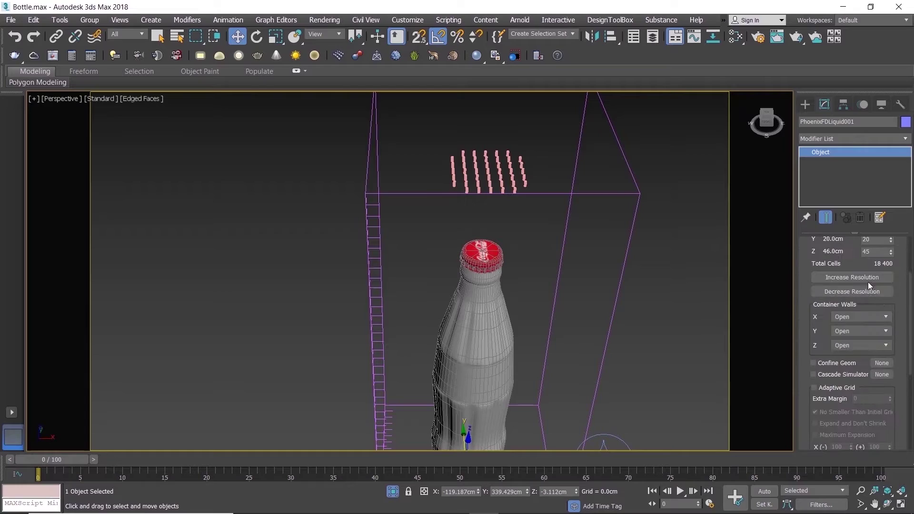
{"action": "scroll", "coordinate": [867, 281], "scroll_direction": "up", "scroll_amount": 1}
{"action": "left_click_drag", "start_coordinate": [909, 321], "coordinate": [913, 410]}
{"action": "scroll", "coordinate": [875, 286], "scroll_direction": "up", "scroll_amount": 6}
{"action": "left_click", "coordinate": [864, 278]}
{"action": "left_click", "coordinate": [864, 278]}
{"action": "left_click", "coordinate": [864, 278]}
{"action": "double_click", "coordinate": [865, 278]}
{"action": "left_click", "coordinate": [864, 278]}
{"action": "double_click", "coordinate": [864, 278]}
{"action": "scroll", "coordinate": [900, 311], "scroll_direction": "up", "scroll_amount": 1}
{"action": "left_click", "coordinate": [869, 305]}
{"action": "double_click", "coordinate": [869, 305]}
{"action": "double_click", "coordinate": [869, 305]}
{"action": "left_click", "coordinate": [869, 305]}
- Set the simulator's Steps per Frame to 10 and Gravity to 0.7 in its dynamics settings
{"action": "left_click_drag", "start_coordinate": [909, 289], "coordinate": [912, 372]}
{"action": "left_click", "coordinate": [870, 317]}
{"action": "left_click", "coordinate": [871, 330]}
{"action": "left_click", "coordinate": [837, 382]}
{"action": "left_click", "coordinate": [880, 347]}
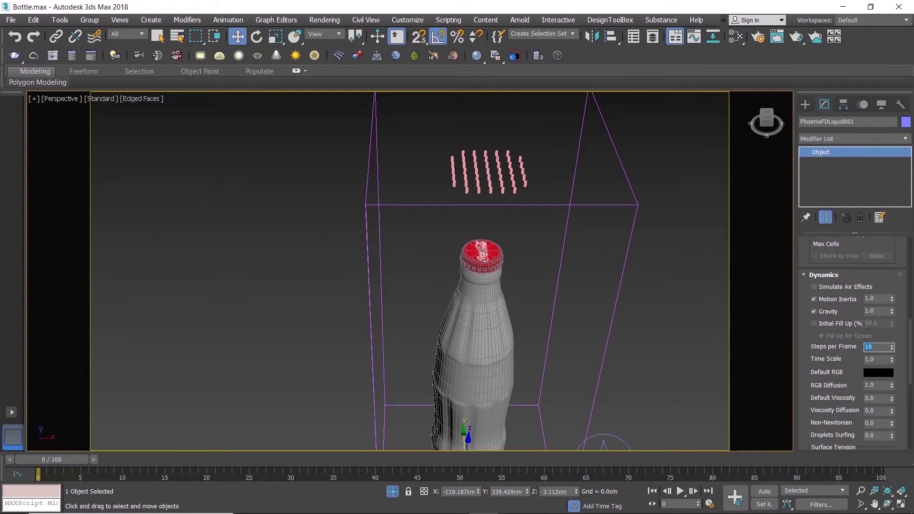
{"action": "left_click", "coordinate": [878, 311]}
{"action": "left_click_drag", "start_coordinate": [909, 331], "coordinate": [904, 372]}
- Clear the selection, end isolation to bring back the backdrop, and switch to the PhysCamera001 view
{"action": "left_click", "coordinate": [677, 256]}
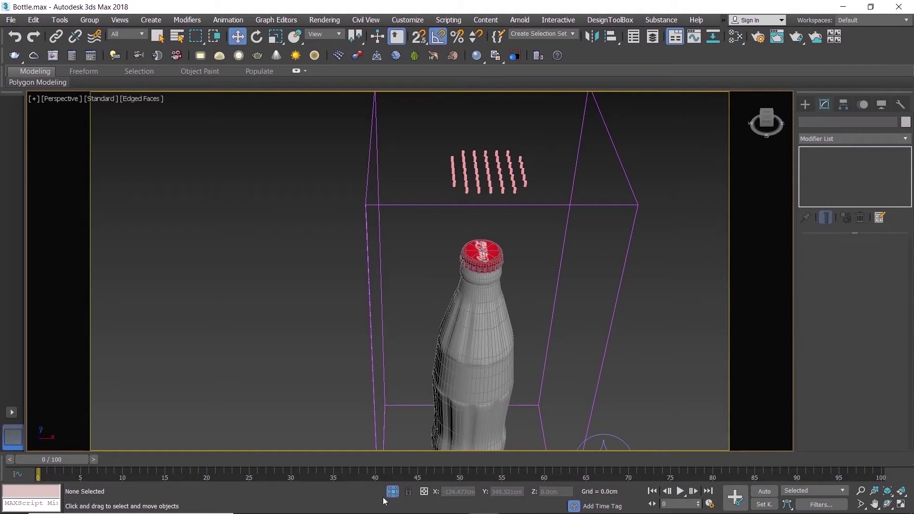
{"action": "left_click", "coordinate": [392, 493]}
{"action": "scroll", "coordinate": [473, 288], "scroll_direction": "down", "scroll_amount": 5}
{"action": "scroll", "coordinate": [458, 206], "scroll_direction": "up", "scroll_amount": 5}
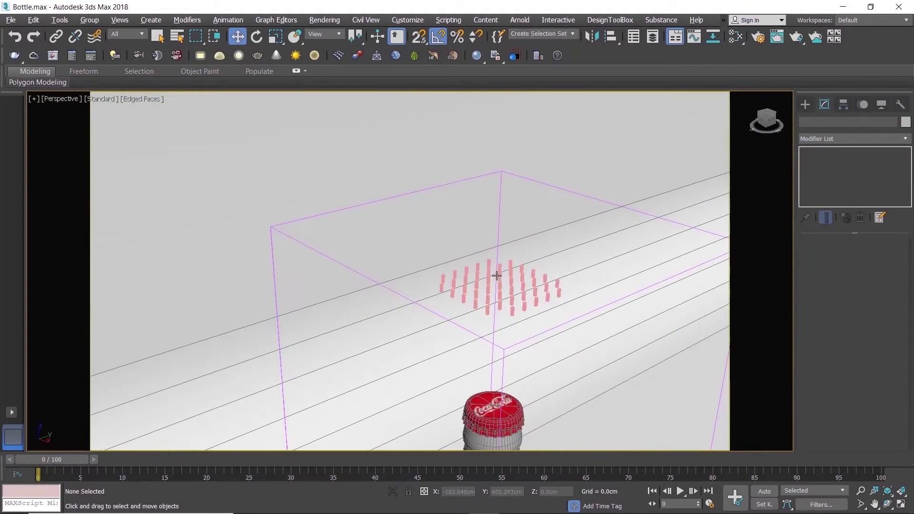
{"action": "middle_click_drag", "start_coordinate": [490, 263], "coordinate": [493, 257], "text": "alt"}
{"action": "key", "text": "c"}
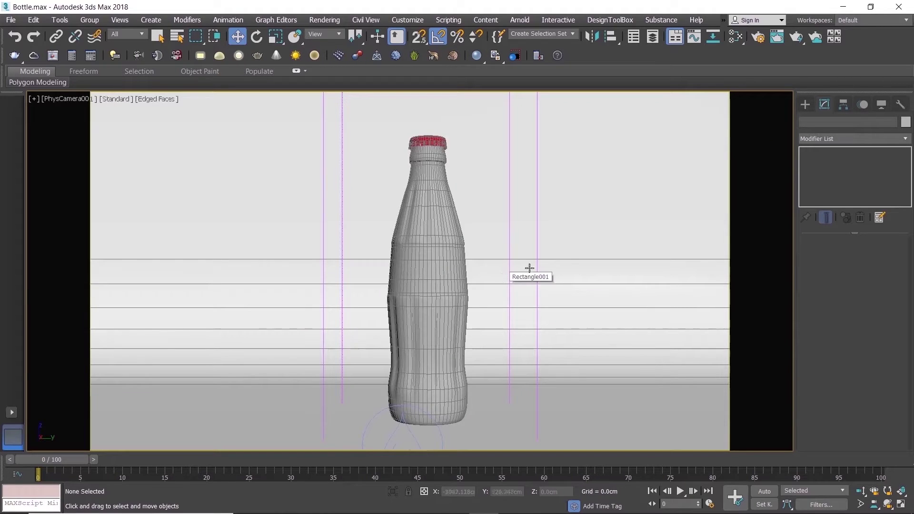
- Select the PhoenixFDLiquid001 simulator, return to the camera view, and start its simulation
{"action": "left_click", "coordinate": [537, 241]}
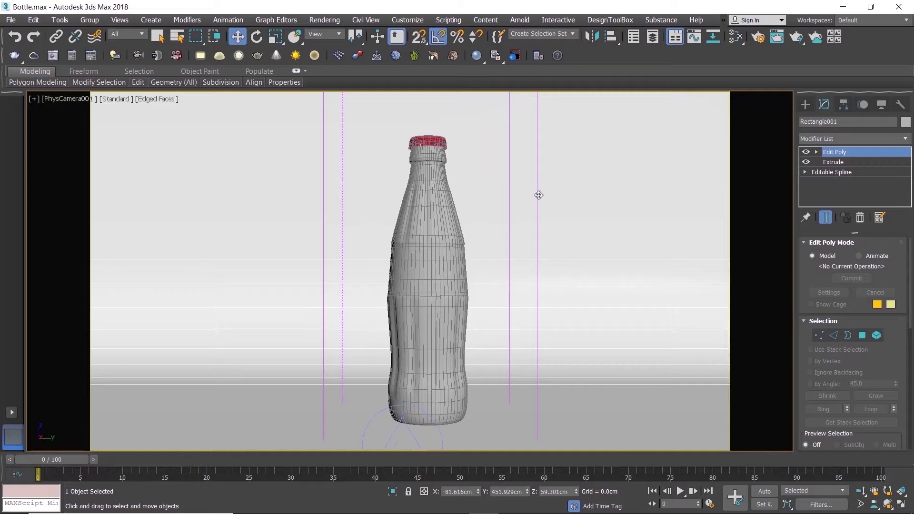
{"action": "key", "text": "alt+w"}
{"action": "left_click_drag", "start_coordinate": [495, 155], "coordinate": [537, 178]}
{"action": "left_click", "coordinate": [627, 348]}
{"action": "key", "text": "alt+w"}
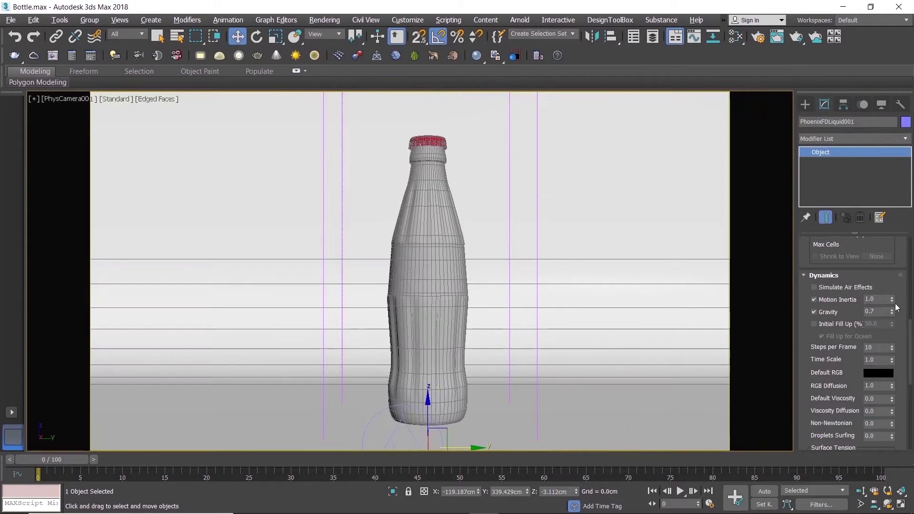
{"action": "left_click_drag", "start_coordinate": [910, 324], "coordinate": [908, 242]}
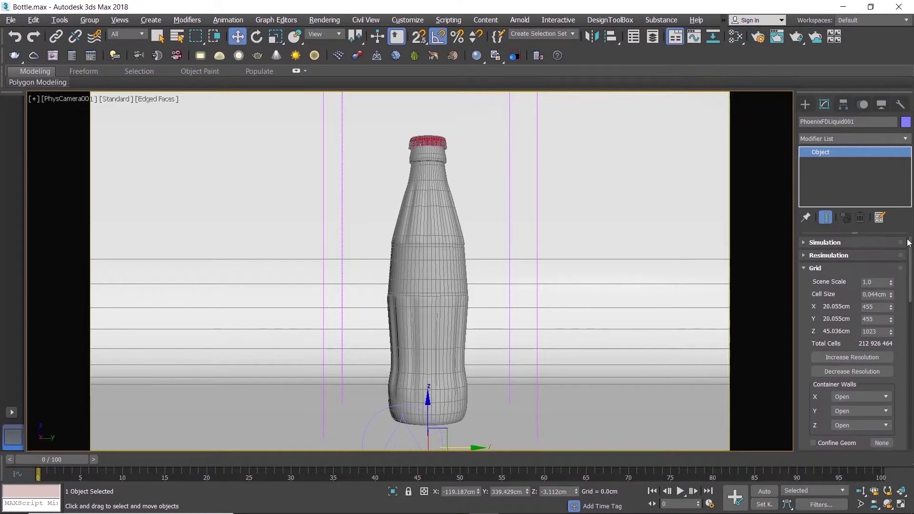
{"action": "left_click", "coordinate": [813, 268]}
{"action": "left_click", "coordinate": [816, 243]}
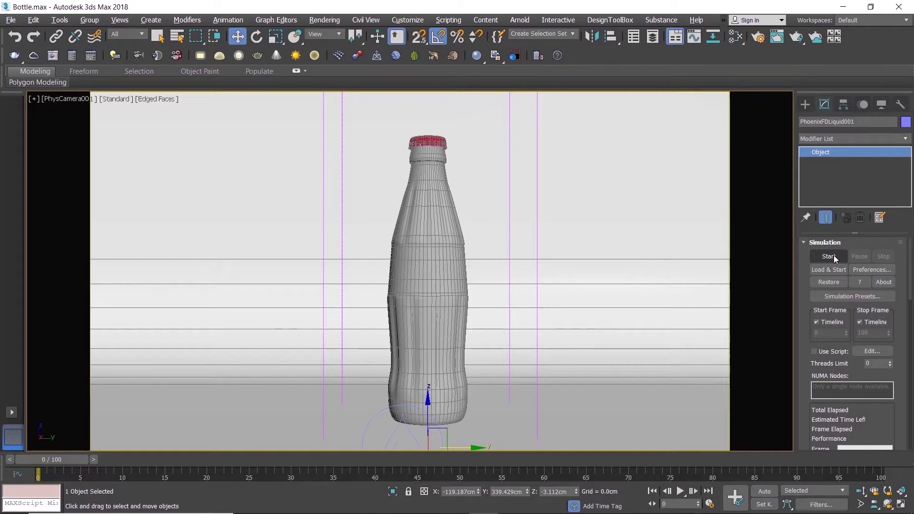
{"action": "left_click", "coordinate": [829, 256]}
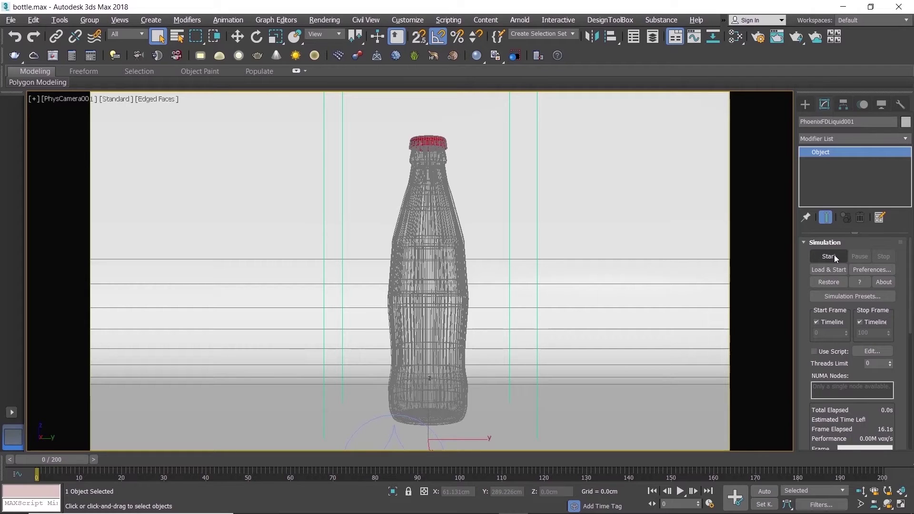
{"action": "left_click", "coordinate": [833, 255]}
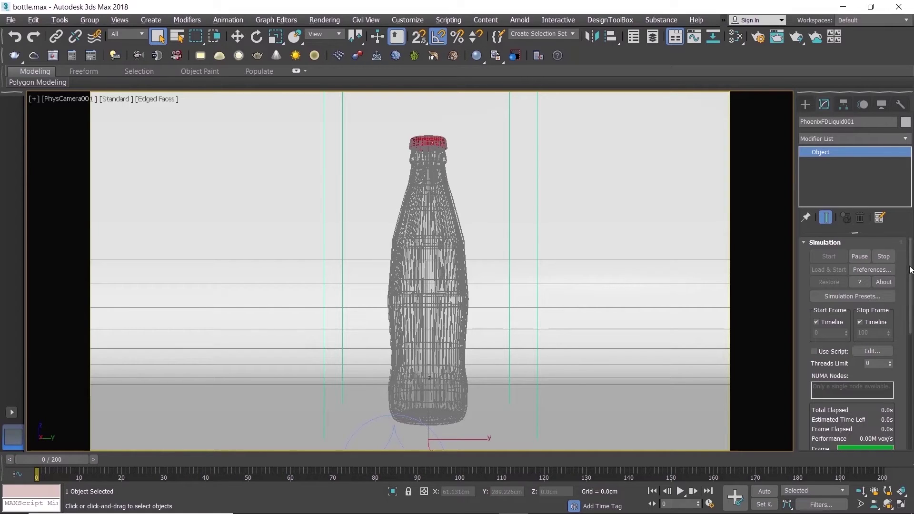
- Check the simulation progress and examine the emitter cylinders and bottle neck in a perspective view
{"action": "scroll", "coordinate": [867, 374], "scroll_direction": "down", "scroll_amount": 3}
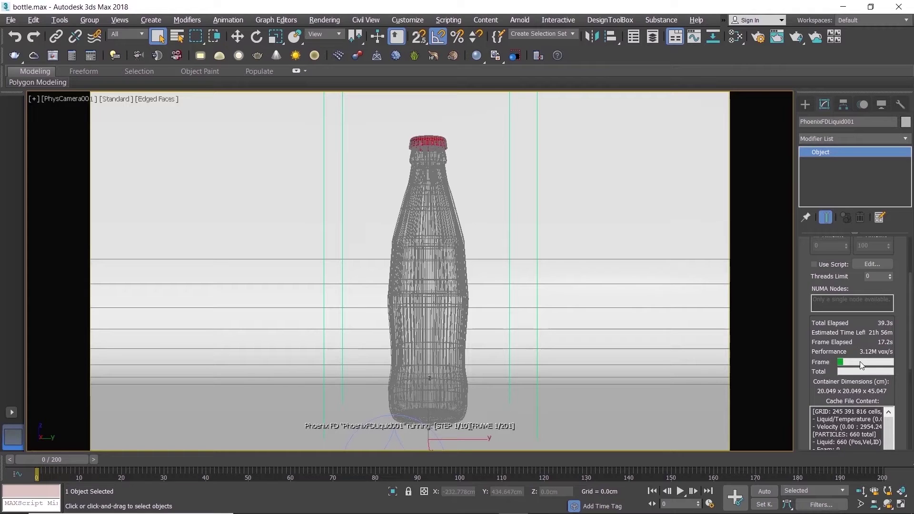
{"action": "left_click", "coordinate": [552, 247]}
{"action": "key", "text": "p"}
{"action": "scroll", "coordinate": [478, 196], "scroll_direction": "down", "scroll_amount": 4}
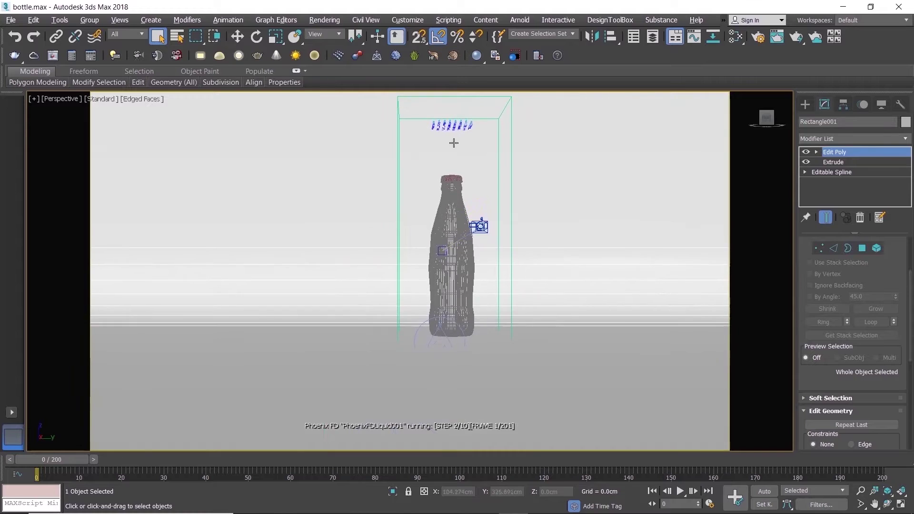
{"action": "scroll", "coordinate": [449, 127], "scroll_direction": "up", "scroll_amount": 6}
{"action": "middle_click_drag", "start_coordinate": [449, 127], "coordinate": [551, 231], "text": "alt"}
{"action": "scroll", "coordinate": [478, 272], "scroll_direction": "up", "scroll_amount": 3}
{"action": "scroll", "coordinate": [474, 269], "scroll_direction": "down", "scroll_amount": 3}
{"action": "middle_click_drag", "start_coordinate": [473, 267], "coordinate": [498, 195]}
{"action": "scroll", "coordinate": [498, 195], "scroll_direction": "up", "scroll_amount": 5}
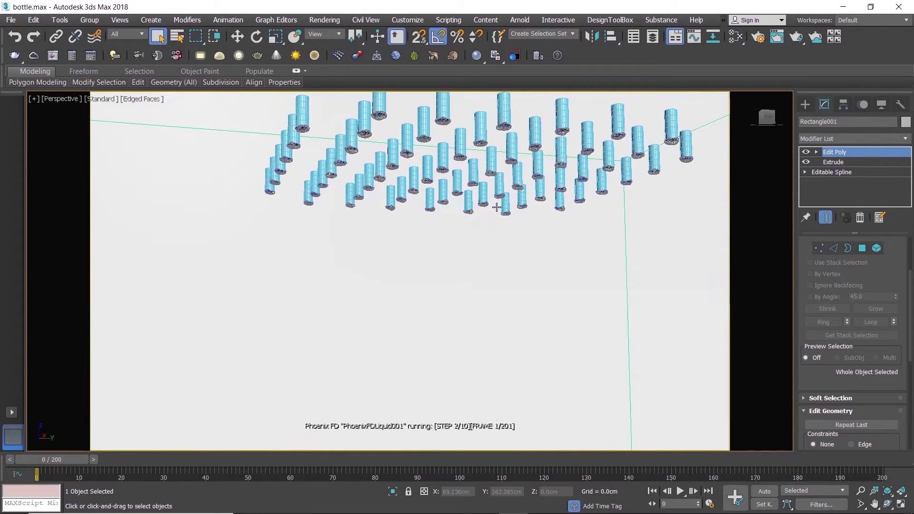
{"action": "scroll", "coordinate": [529, 282], "scroll_direction": "down", "scroll_amount": 5}
{"action": "middle_click_drag", "start_coordinate": [541, 306], "coordinate": [535, 253], "text": "alt"}
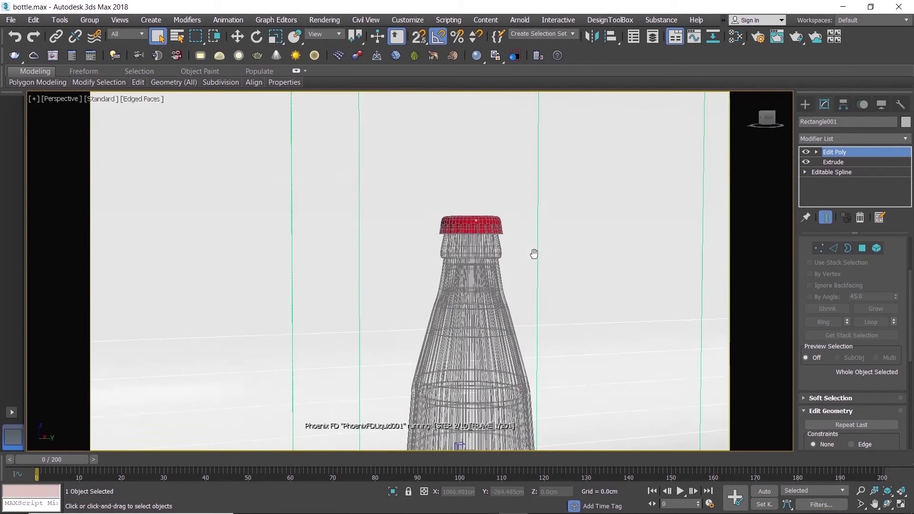
{"action": "scroll", "coordinate": [535, 253], "scroll_direction": "down", "scroll_amount": 2}
{"action": "scroll", "coordinate": [910, 310], "scroll_direction": "up", "scroll_amount": 3}
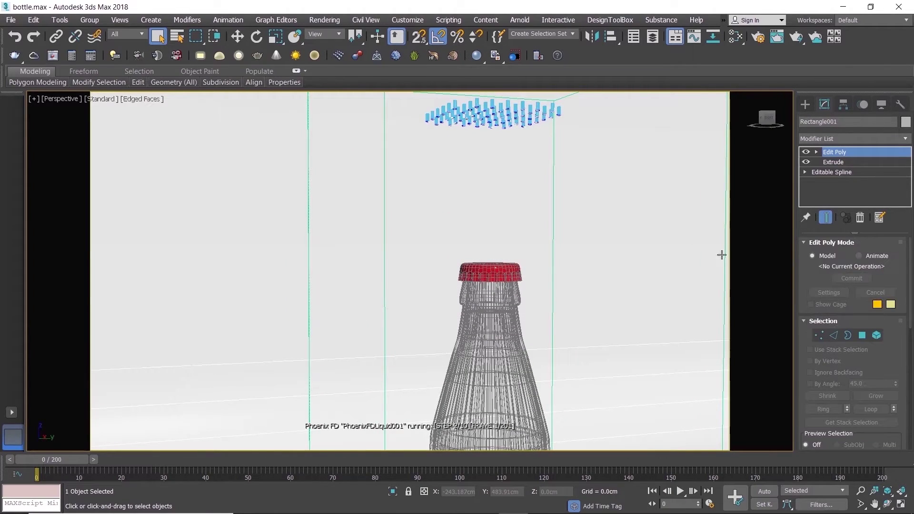
- Reselect the liquid simulator, restore the PhysCamera001 view, and stop the running simulation
{"action": "key", "text": "alt+w"}
{"action": "left_click", "coordinate": [626, 133]}
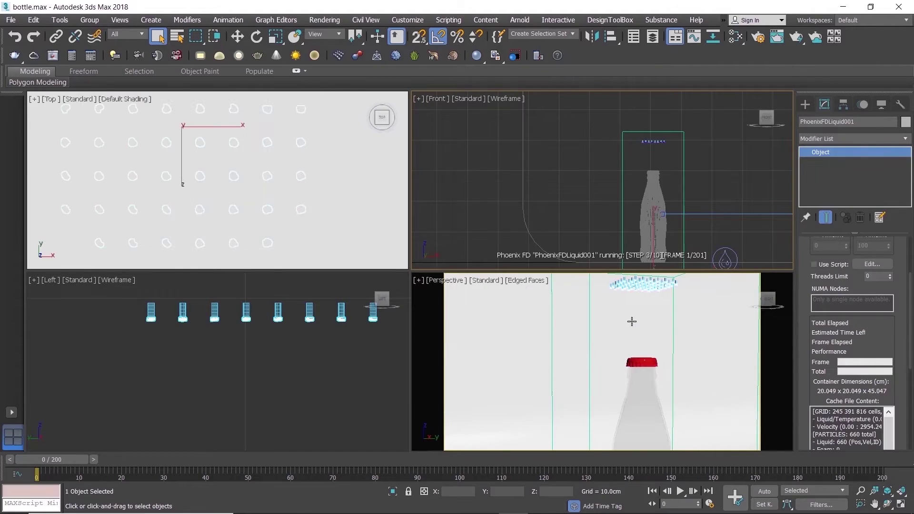
{"action": "key", "text": "c"}
{"action": "key", "text": "alt+w"}
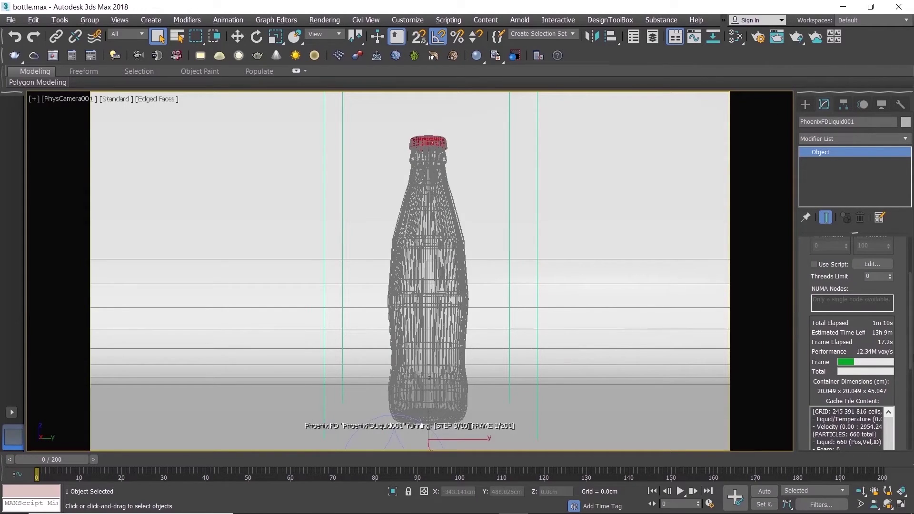
{"action": "left_click_drag", "start_coordinate": [909, 339], "coordinate": [909, 303]}
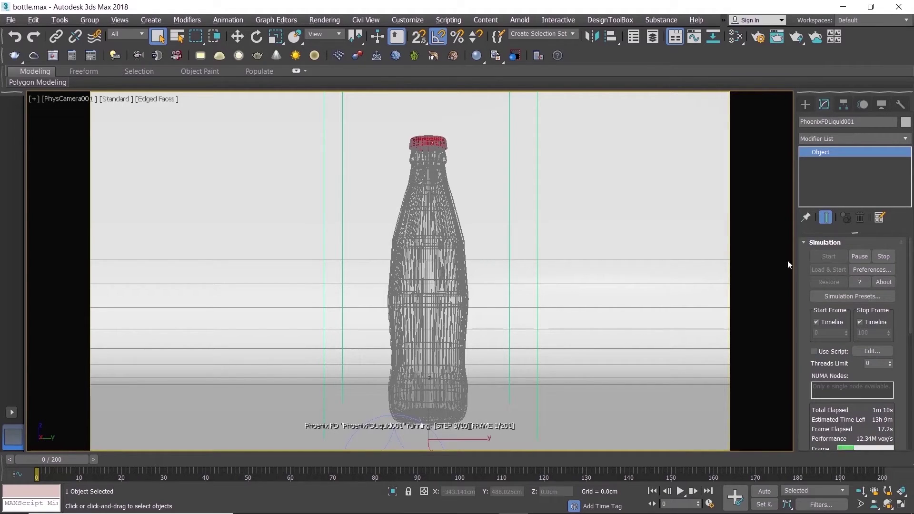
{"action": "scroll", "coordinate": [903, 313], "scroll_direction": "down", "scroll_amount": 1}
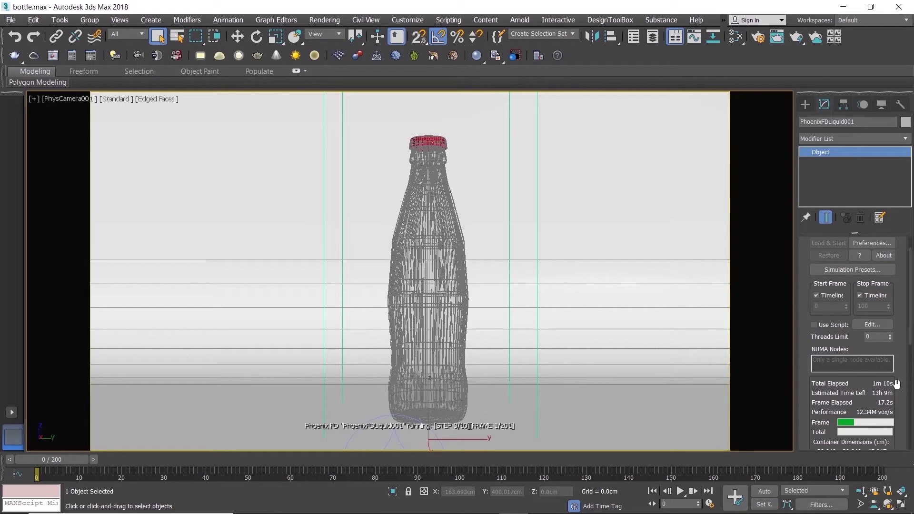
{"action": "scroll", "coordinate": [908, 295], "scroll_direction": "up", "scroll_amount": 1}
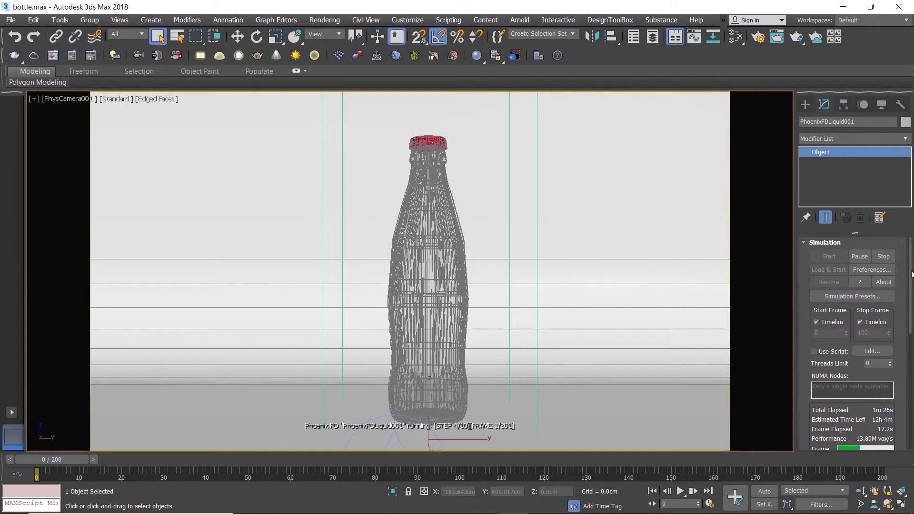
{"action": "left_click", "coordinate": [883, 256]}
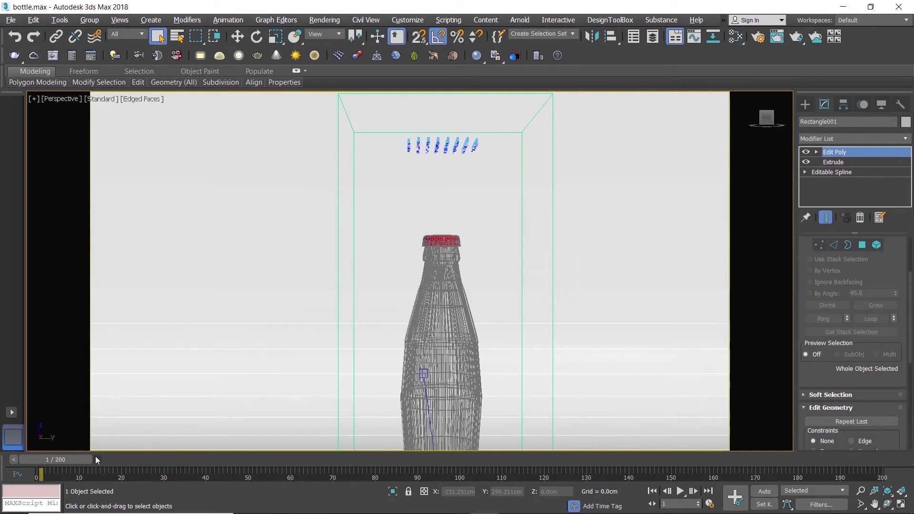
- Scrub the timeline to frame 12 to review the liquid falling from the emitters
{"action": "left_click_drag", "start_coordinate": [76, 463], "coordinate": [101, 458]}
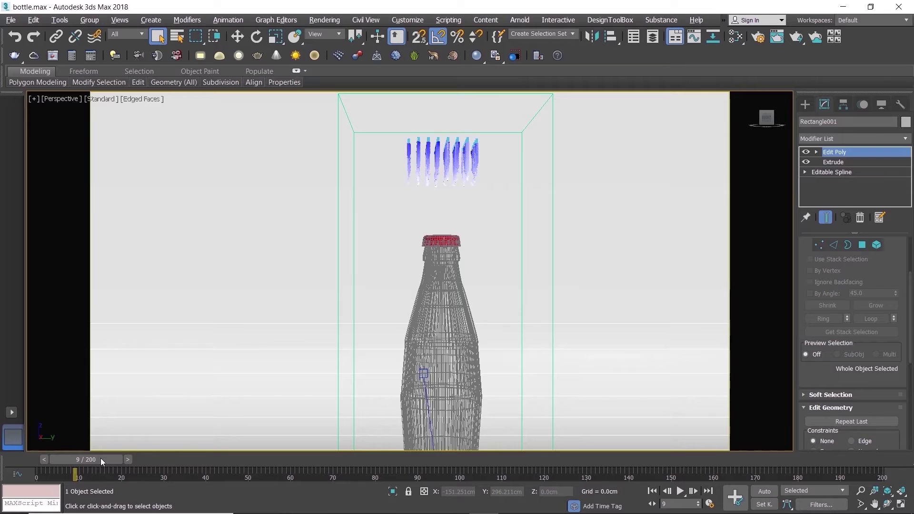
{"action": "left_click", "coordinate": [128, 458]}
{"action": "left_click", "coordinate": [132, 460]}
{"action": "left_click", "coordinate": [136, 458]}
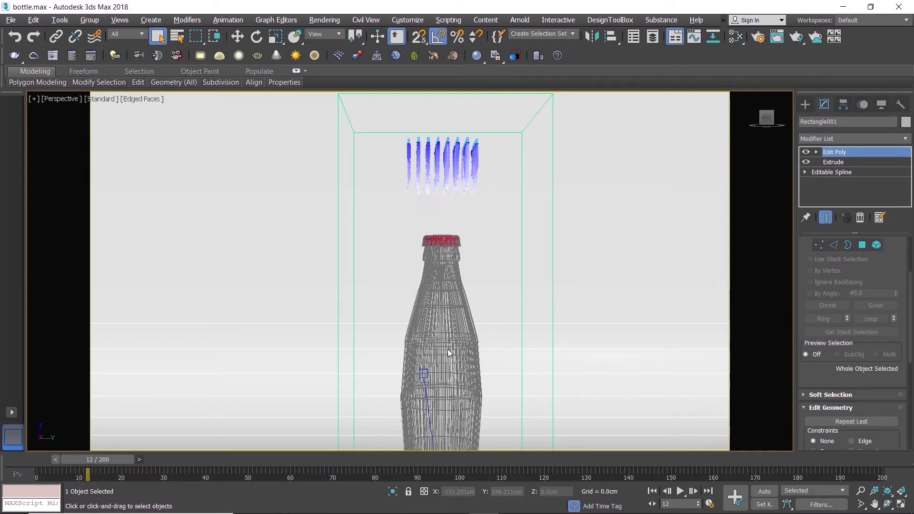
- Switch to the PhysCamera001 view and advance the timeline to frame 70 to review the splash over the bottle
{"action": "key", "text": "c"}
{"action": "left_click_drag", "start_coordinate": [113, 456], "coordinate": [329, 457]}
{"action": "left_click", "coordinate": [231, 458]}
{"action": "left_click", "coordinate": [333, 458]}
{"action": "left_click", "coordinate": [336, 457]}
{"action": "left_click", "coordinate": [339, 456]}
{"action": "left_click", "coordinate": [342, 457]}
{"action": "left_click", "coordinate": [343, 457]}
{"action": "left_click_drag", "start_coordinate": [337, 459], "coordinate": [357, 460]}
{"action": "left_click", "coordinate": [367, 459]}
{"action": "left_click", "coordinate": [370, 457]}
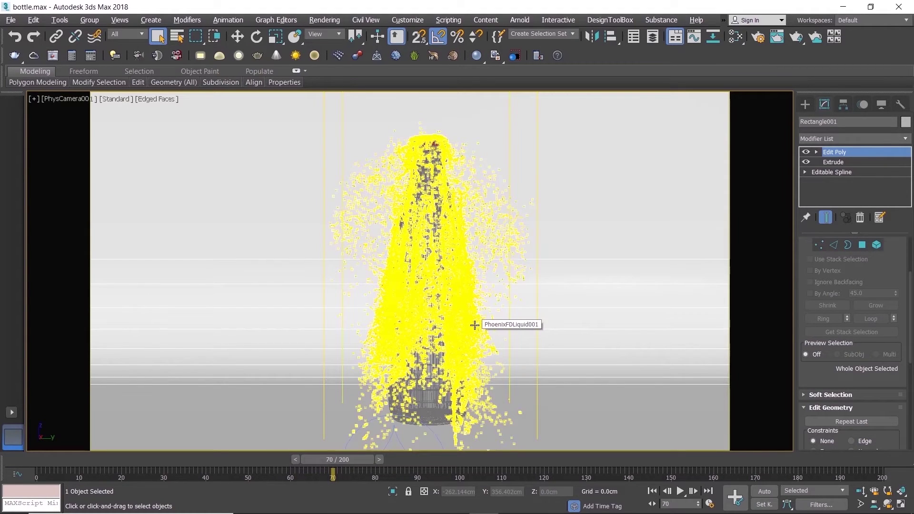
- Create a VRayMtl in the Slate Material Editor, place it below the existing nodes, and name it water
{"action": "key", "text": "m"}
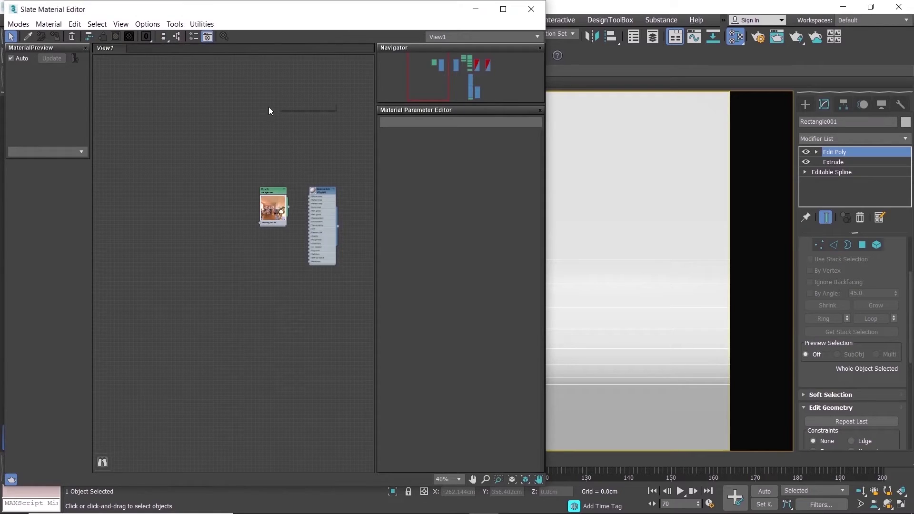
{"action": "right_click", "coordinate": [269, 108]}
{"action": "mouse_move", "coordinate": [301, 125]}
{"action": "mouse_move", "coordinate": [401, 149]}
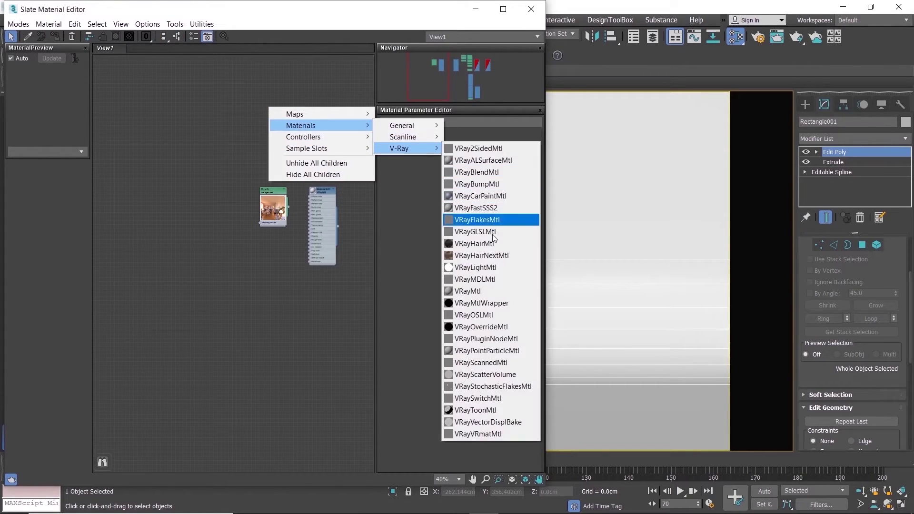
{"action": "left_click", "coordinate": [469, 290]}
{"action": "left_click", "coordinate": [255, 113]}
{"action": "left_click_drag", "start_coordinate": [253, 113], "coordinate": [276, 282]}
{"action": "double_click", "coordinate": [276, 282]}
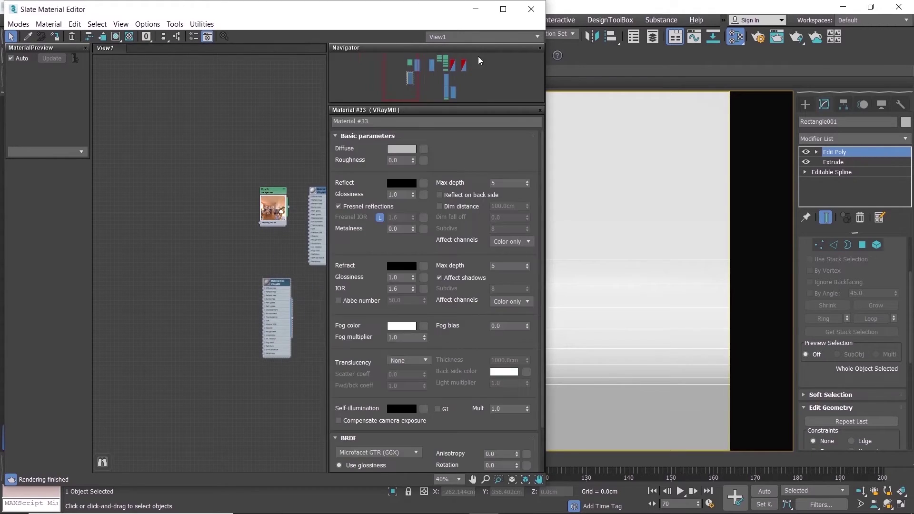
{"action": "left_click_drag", "start_coordinate": [380, 122], "coordinate": [299, 130]}
{"action": "type", "text": "water"}
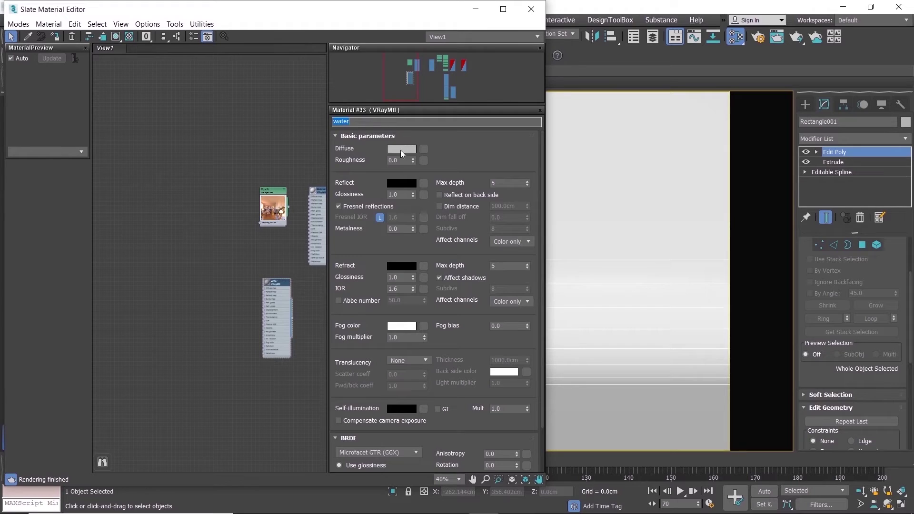
- Set the water material's diffuse color to black and its reflection color to white
{"action": "left_click", "coordinate": [402, 149]}
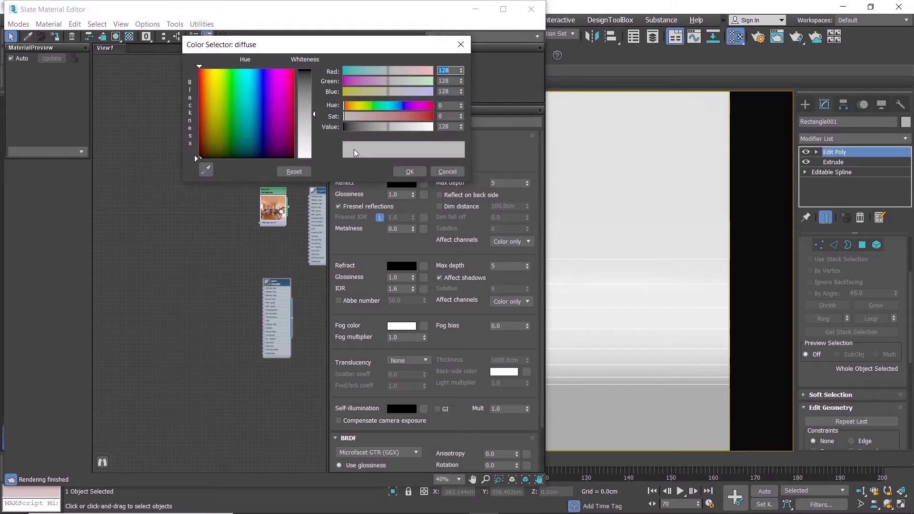
{"action": "left_click_drag", "start_coordinate": [311, 113], "coordinate": [309, 71]}
{"action": "left_click", "coordinate": [409, 172]}
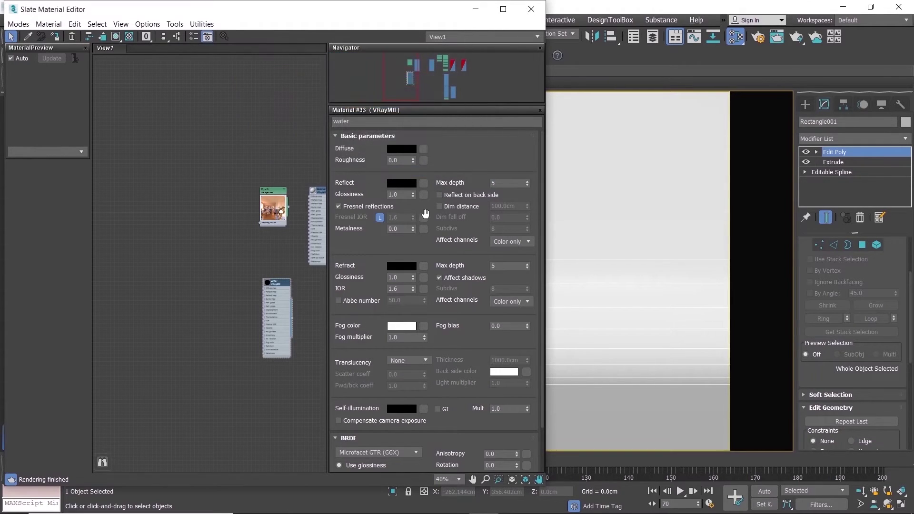
{"action": "left_click", "coordinate": [402, 185]}
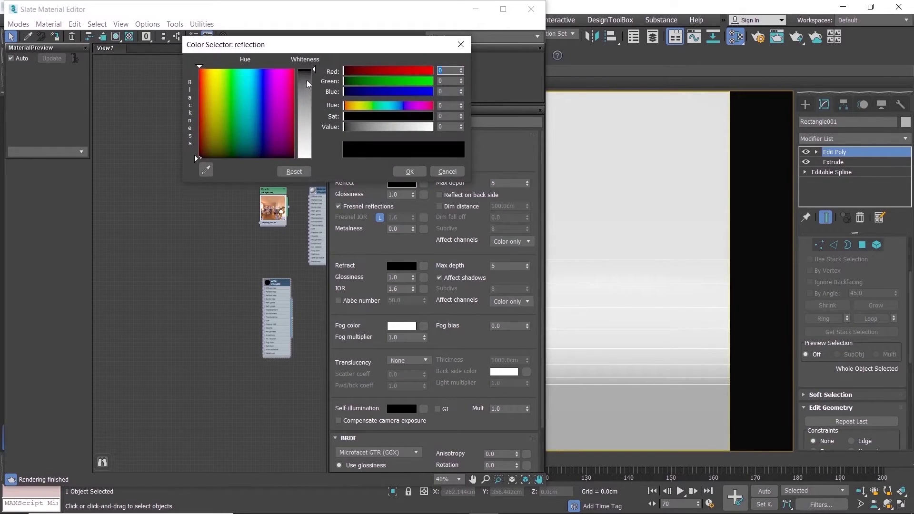
{"action": "left_click_drag", "start_coordinate": [307, 84], "coordinate": [308, 157]}
{"action": "left_click", "coordinate": [409, 171]}
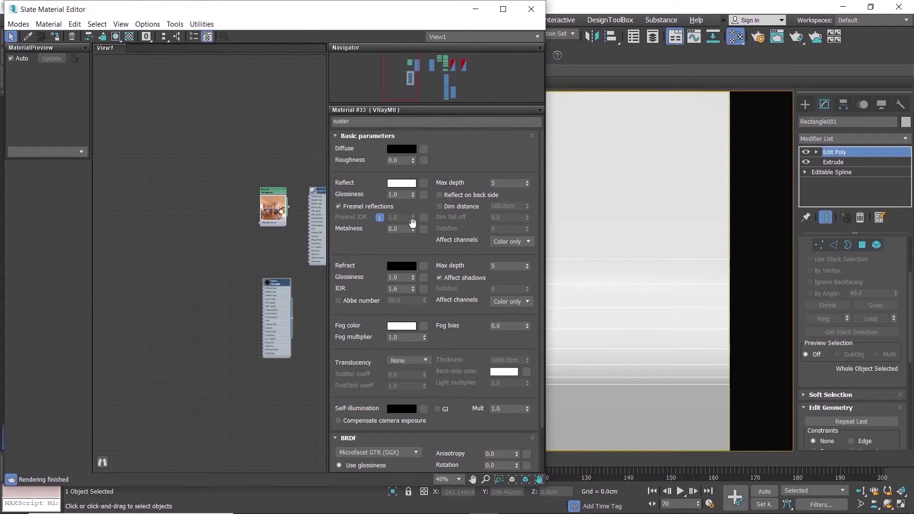
- Set the water material's refraction color to white and IOR to 1.33, and unlock the Fresnel IOR and set it to 1.4
{"action": "left_click", "coordinate": [407, 266]}
{"action": "left_click_drag", "start_coordinate": [310, 84], "coordinate": [311, 157]}
{"action": "left_click", "coordinate": [389, 170]}
{"action": "double_click", "coordinate": [407, 289]}
{"action": "type", "text": "1.33"}
{"action": "key", "text": "Return"}
{"action": "left_click", "coordinate": [379, 217]}
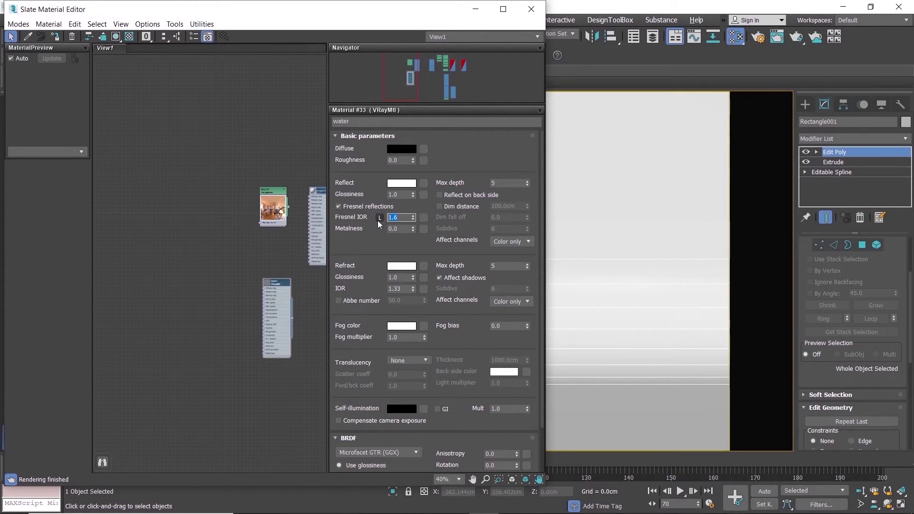
- Set the reflection and refraction max depth to 8, and enable Reflect on back side and the preview background
{"action": "left_click", "coordinate": [492, 183]}
{"action": "left_click_drag", "start_coordinate": [504, 268], "coordinate": [470, 267]}
{"action": "type", "text": "8"}
{"action": "key", "text": "Return"}
{"action": "left_click", "coordinate": [460, 196]}
{"action": "left_click", "coordinate": [128, 36]}
- Enlarge the water material node and move the material editor aside to uncover the liquid in the viewport
{"action": "left_click_drag", "start_coordinate": [425, 10], "coordinate": [291, 0]}
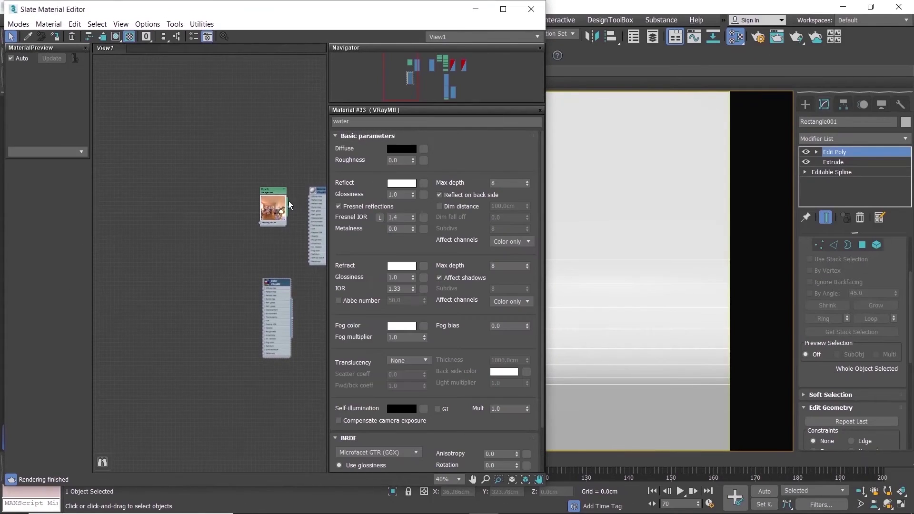
{"action": "middle_click_drag", "start_coordinate": [286, 178], "coordinate": [263, 156]}
{"action": "scroll", "coordinate": [269, 223], "scroll_direction": "up", "scroll_amount": 5}
{"action": "left_click_drag", "start_coordinate": [421, 15], "coordinate": [292, 19]}
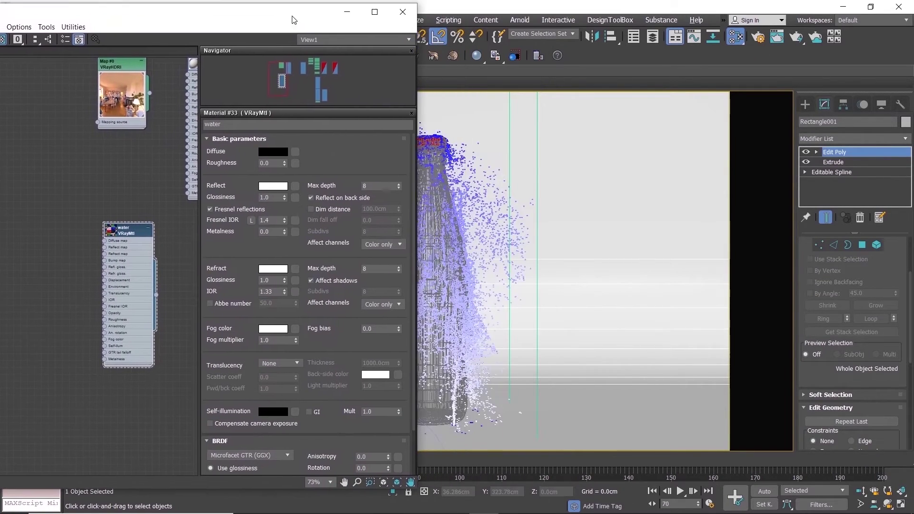
- Try to assign the water material to the liquid simulator from its node output
{"action": "left_click_drag", "start_coordinate": [156, 299], "coordinate": [163, 266]}
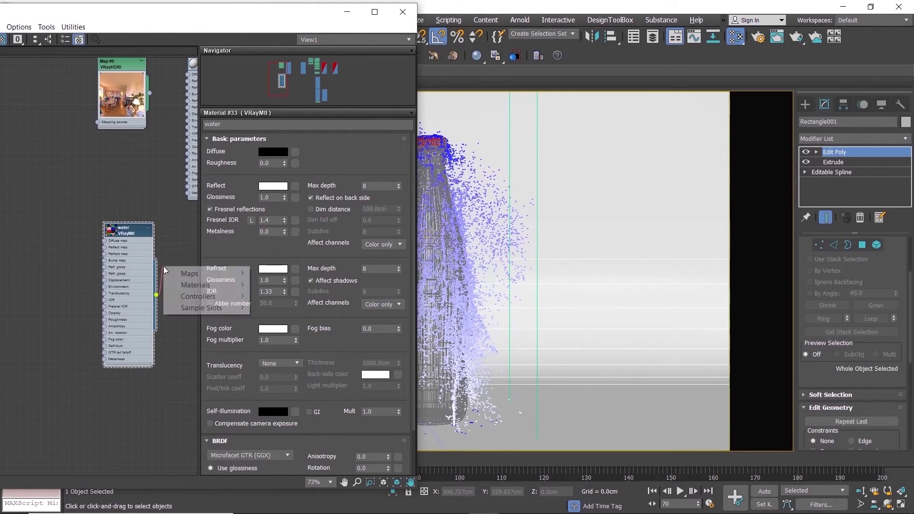
{"action": "left_click", "coordinate": [487, 220]}
{"action": "left_click", "coordinate": [484, 220]}
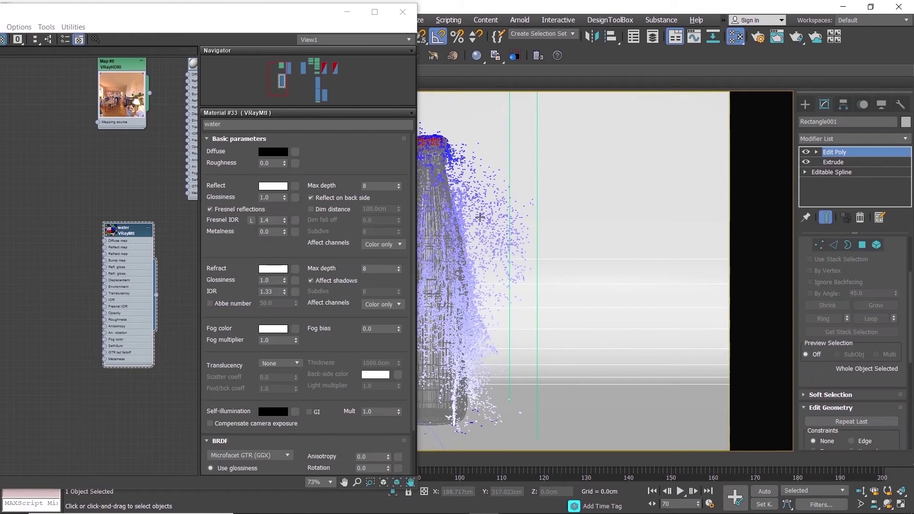
- Isolate the liquid simulator in the viewport and clear the selection
{"action": "left_click", "coordinate": [460, 282]}
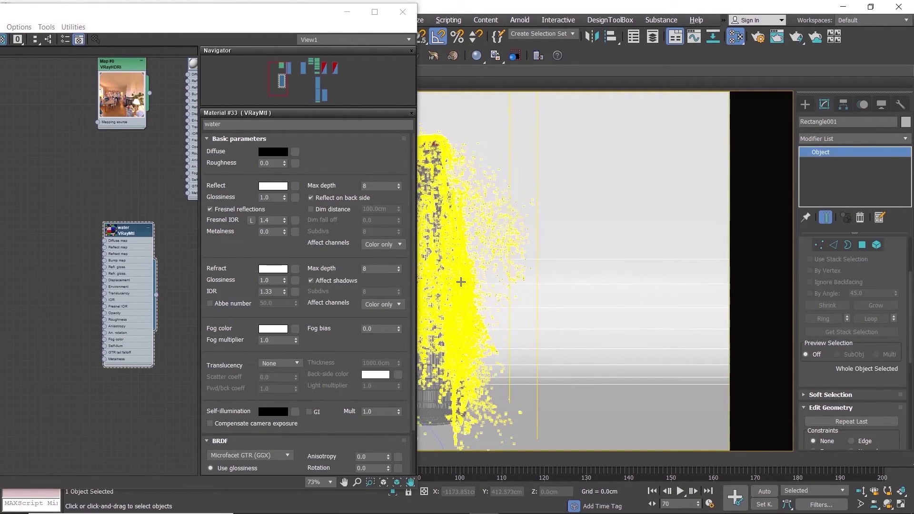
{"action": "left_click", "coordinate": [519, 267]}
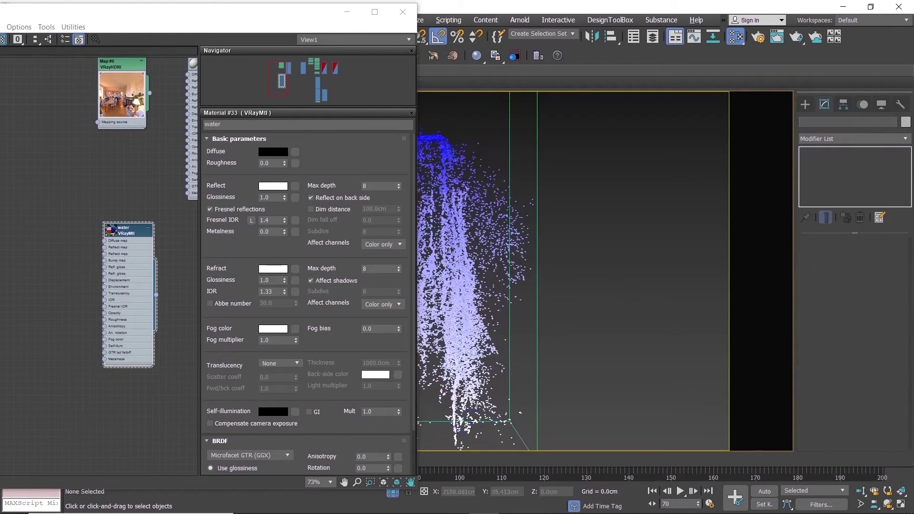
- Close the material editor and end the isolation of the liquid simulator so the whole scene is shown again
{"action": "left_click", "coordinate": [442, 290]}
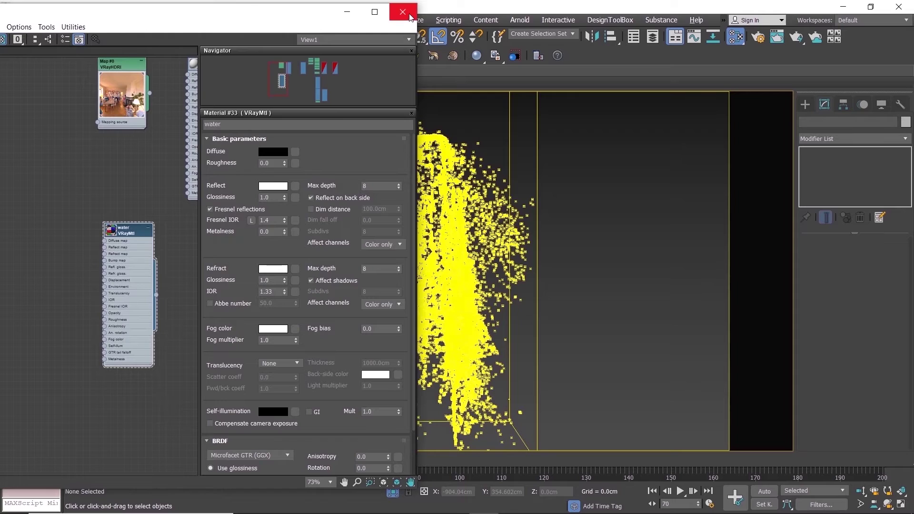
{"action": "middle_click_drag", "start_coordinate": [184, 206], "coordinate": [91, 125]}
{"action": "middle_click_drag", "start_coordinate": [151, 189], "coordinate": [68, 228]}
{"action": "scroll", "coordinate": [135, 206], "scroll_direction": "down", "scroll_amount": 2}
{"action": "middle_click_drag", "start_coordinate": [145, 204], "coordinate": [33, 175]}
{"action": "scroll", "coordinate": [116, 179], "scroll_direction": "down", "scroll_amount": 1}
{"action": "middle_click_drag", "start_coordinate": [115, 179], "coordinate": [3, 149]}
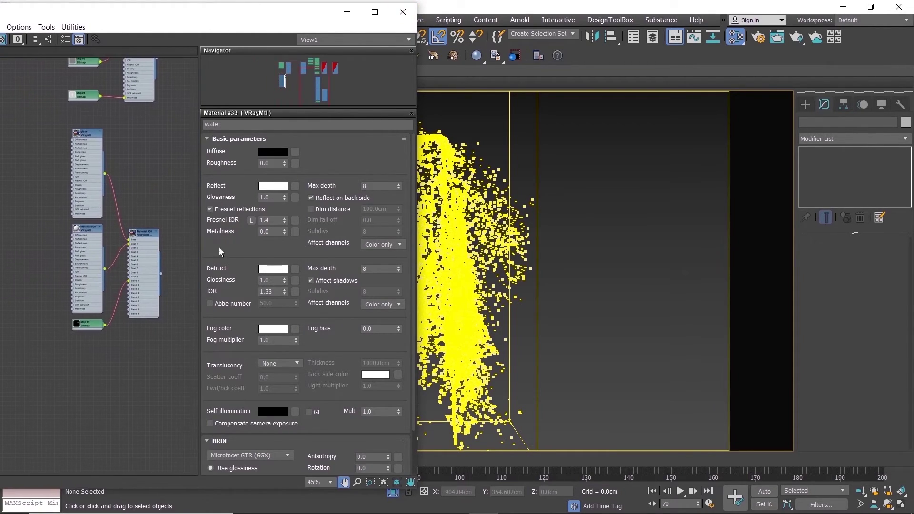
{"action": "left_click", "coordinate": [403, 12]}
{"action": "left_click", "coordinate": [393, 491]}
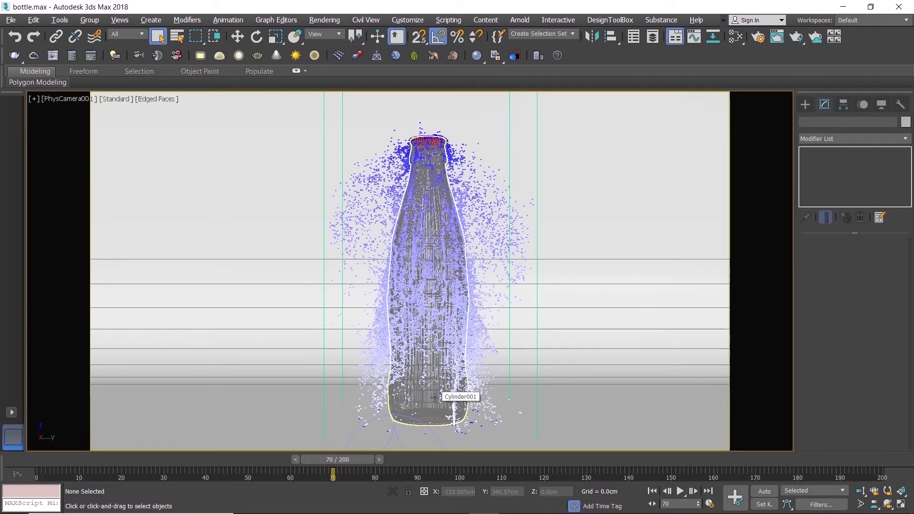
- Set the render output width to 1920 with the image aspect locked, and close the render setup
{"action": "key", "text": "F10"}
{"action": "left_click_drag", "start_coordinate": [473, 300], "coordinate": [436, 299]}
{"action": "type", "text": "1920"}
{"action": "key", "text": "Return"}
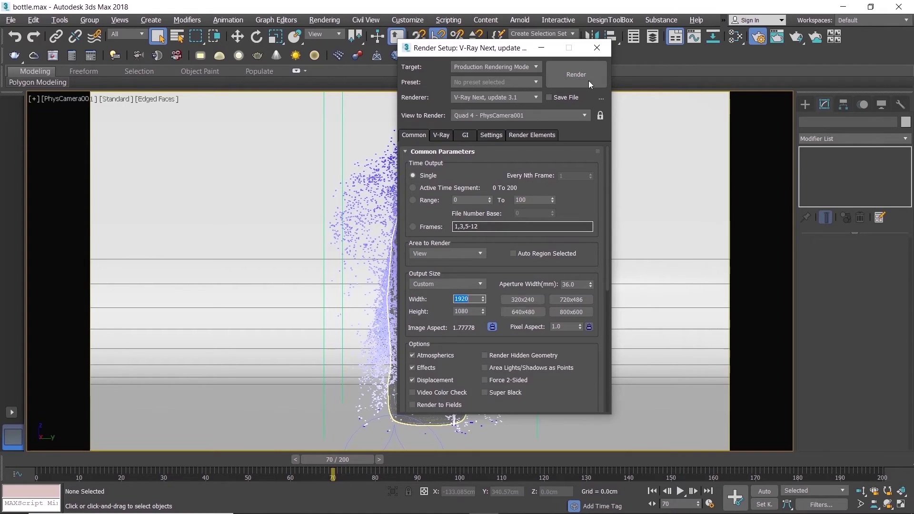
{"action": "left_click", "coordinate": [596, 48]}
- Select the backdrop behind the bottle and render frame 70 through the physical camera
{"action": "left_click", "coordinate": [599, 176]}
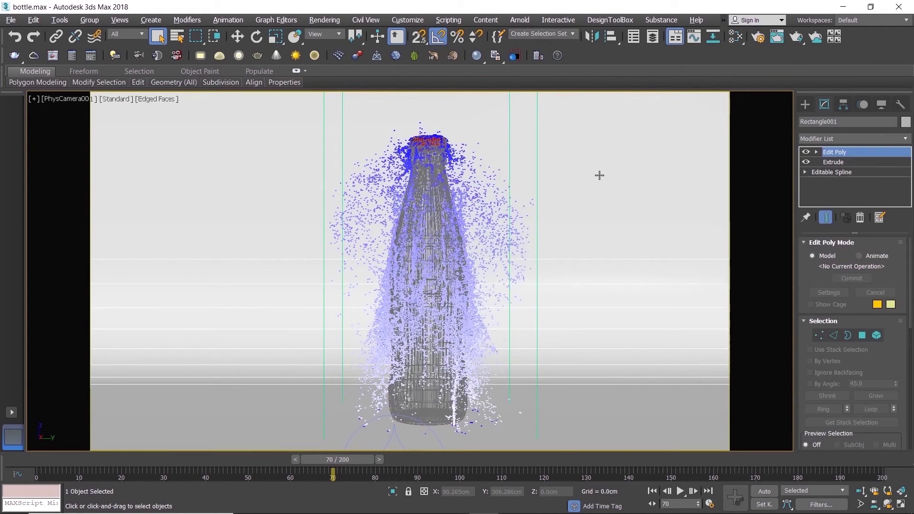
{"action": "key", "text": "shift+q"}
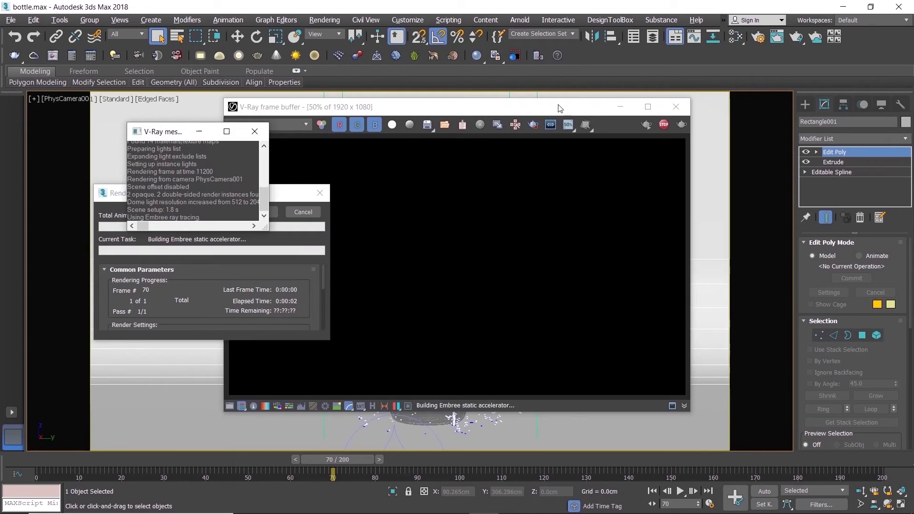
{"action": "left_click", "coordinate": [559, 108]}
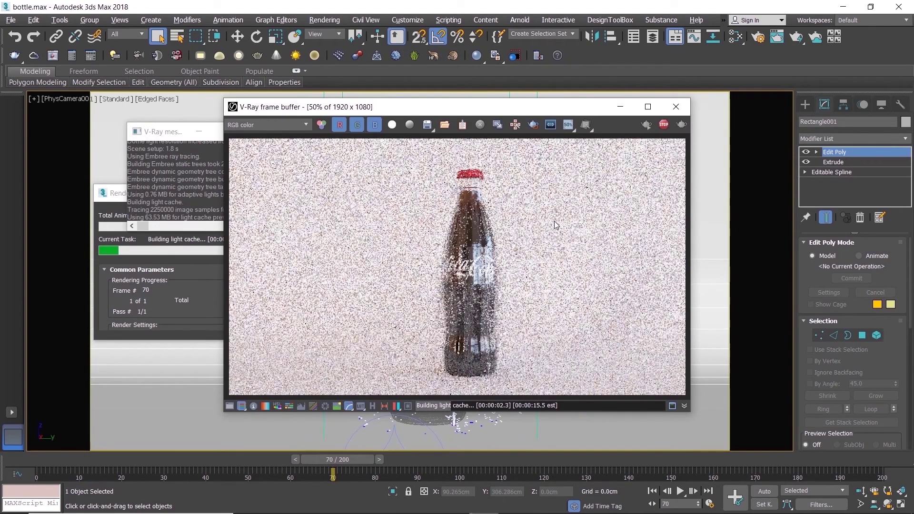